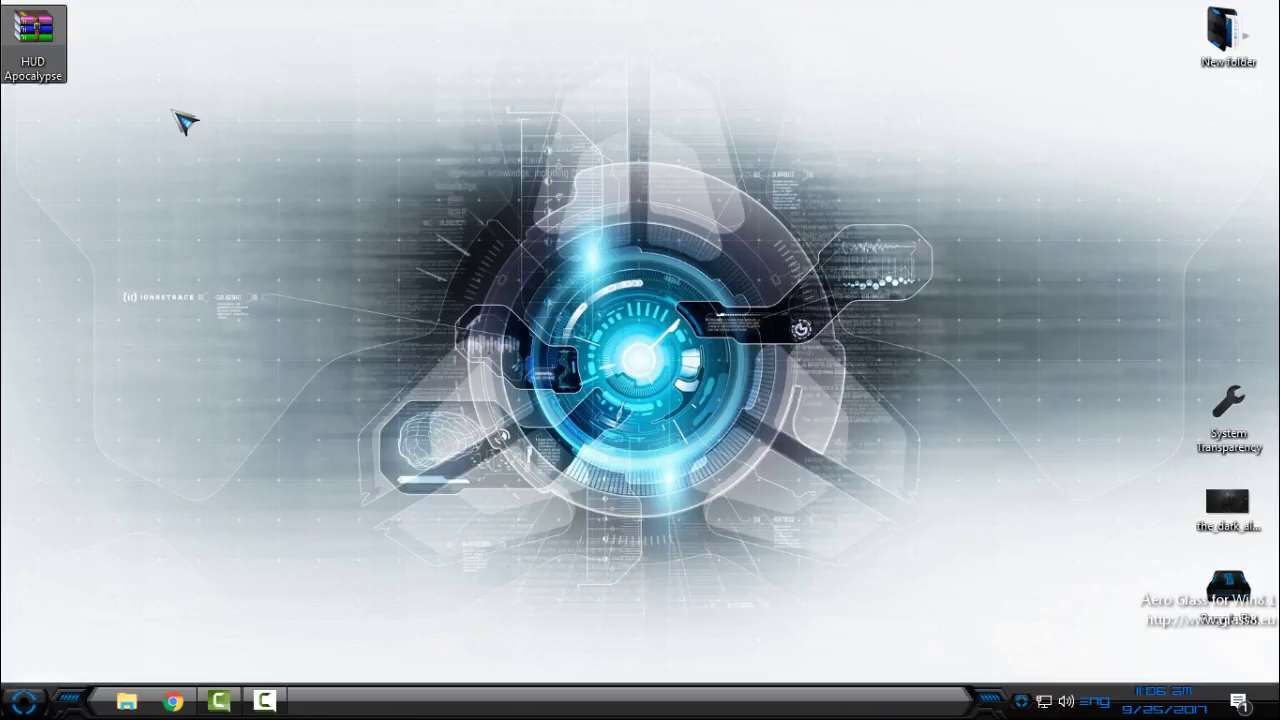
# Open a File Explorer window, enlarge it to browse folders, then close it.
pyautogui.click(128, 701)
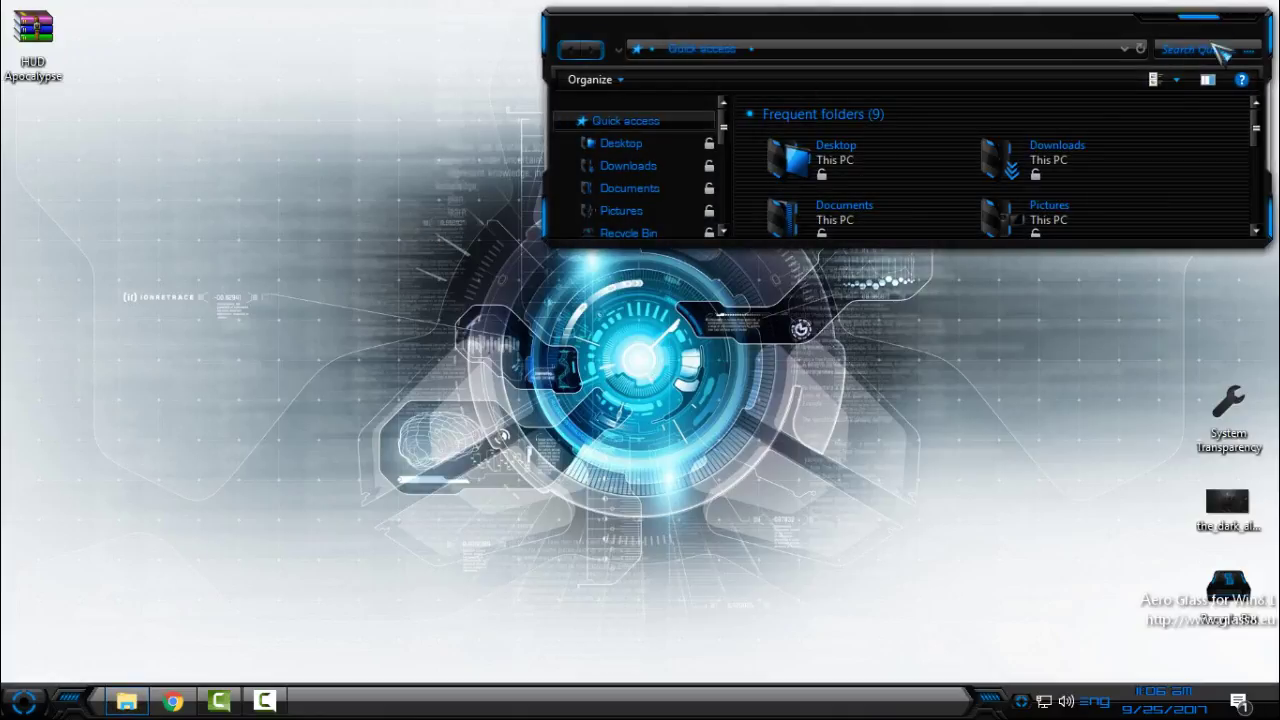
pyautogui.moveTo(543, 243); pyautogui.dragTo(208, 360)
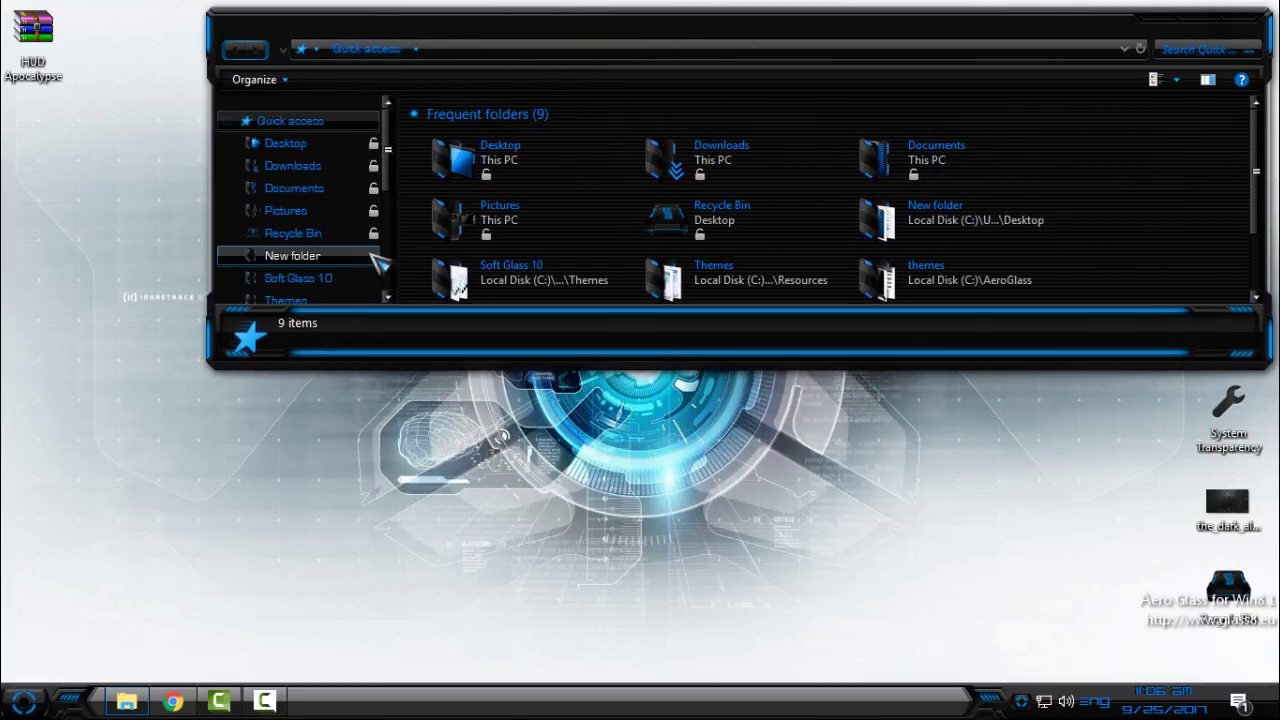
pyautogui.scroll(-5, 335, 286)
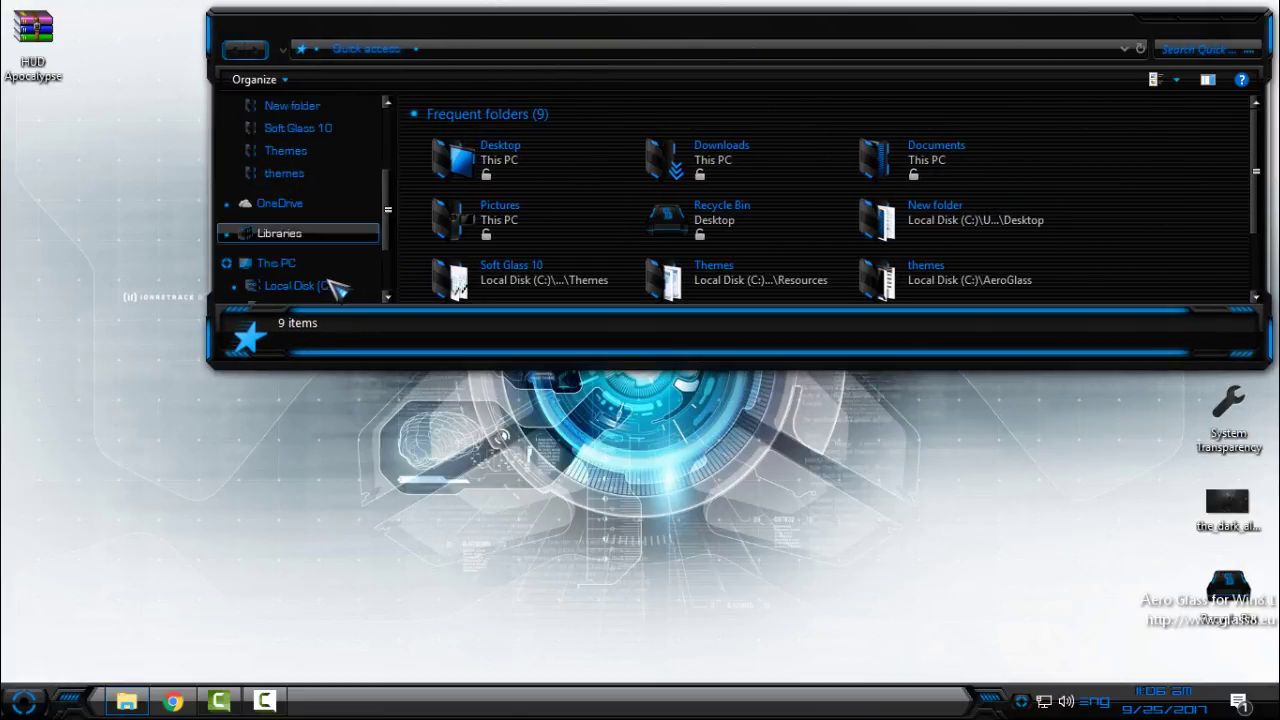
pyautogui.click(1245, 20)
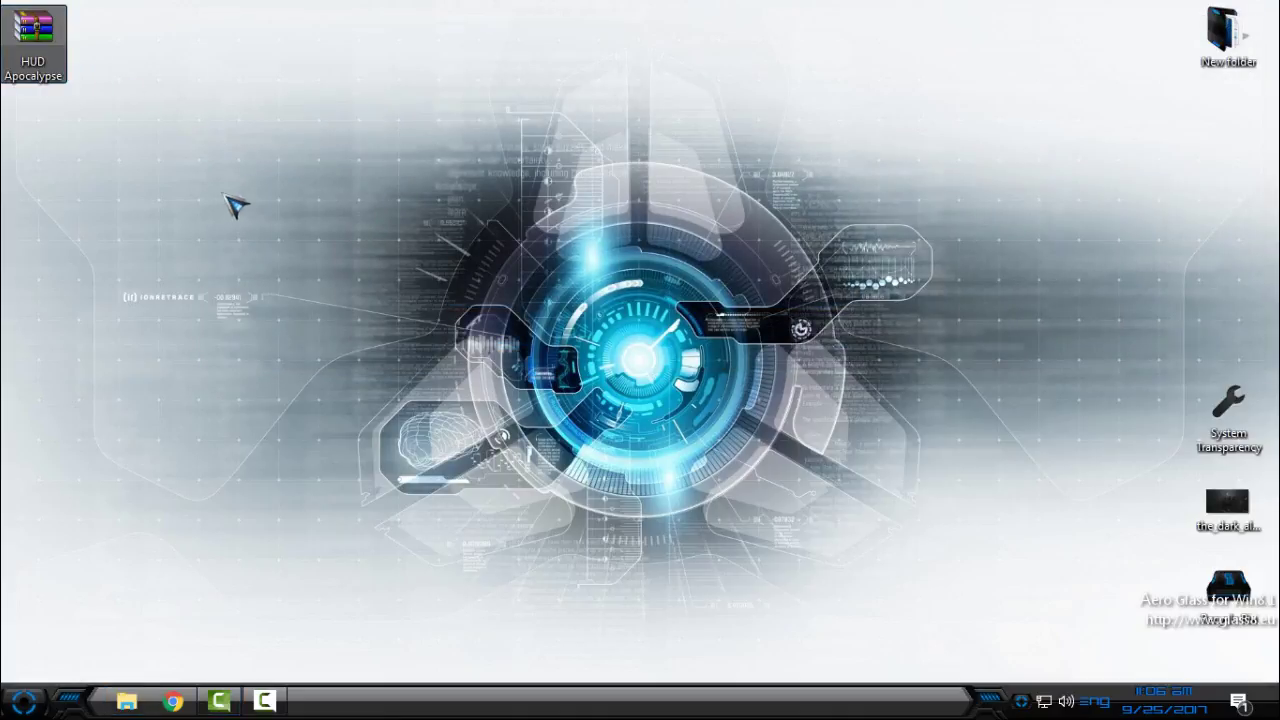
# Refresh the desktop and extract HUD Apocalypse.7z into a HUD Apocalypse folder with WinRAR.
pyautogui.rightClick(200, 137)
pyautogui.click(247, 210)
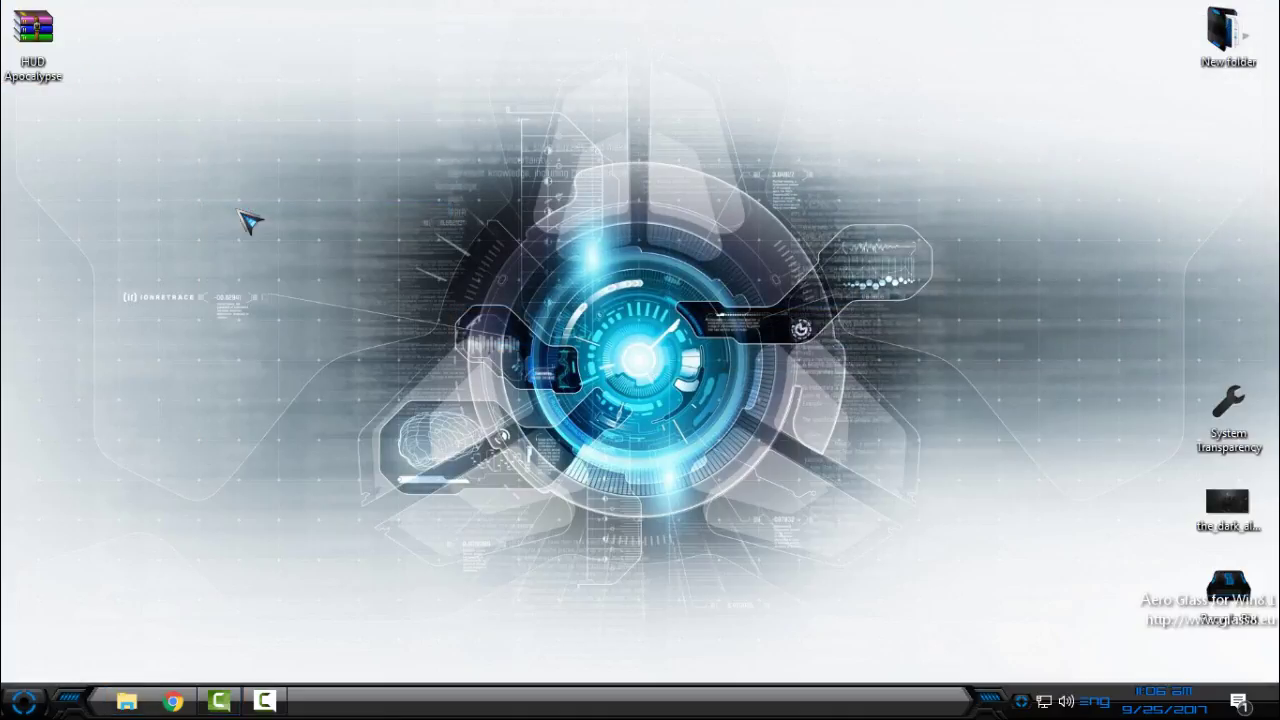
pyautogui.click(30, 45)
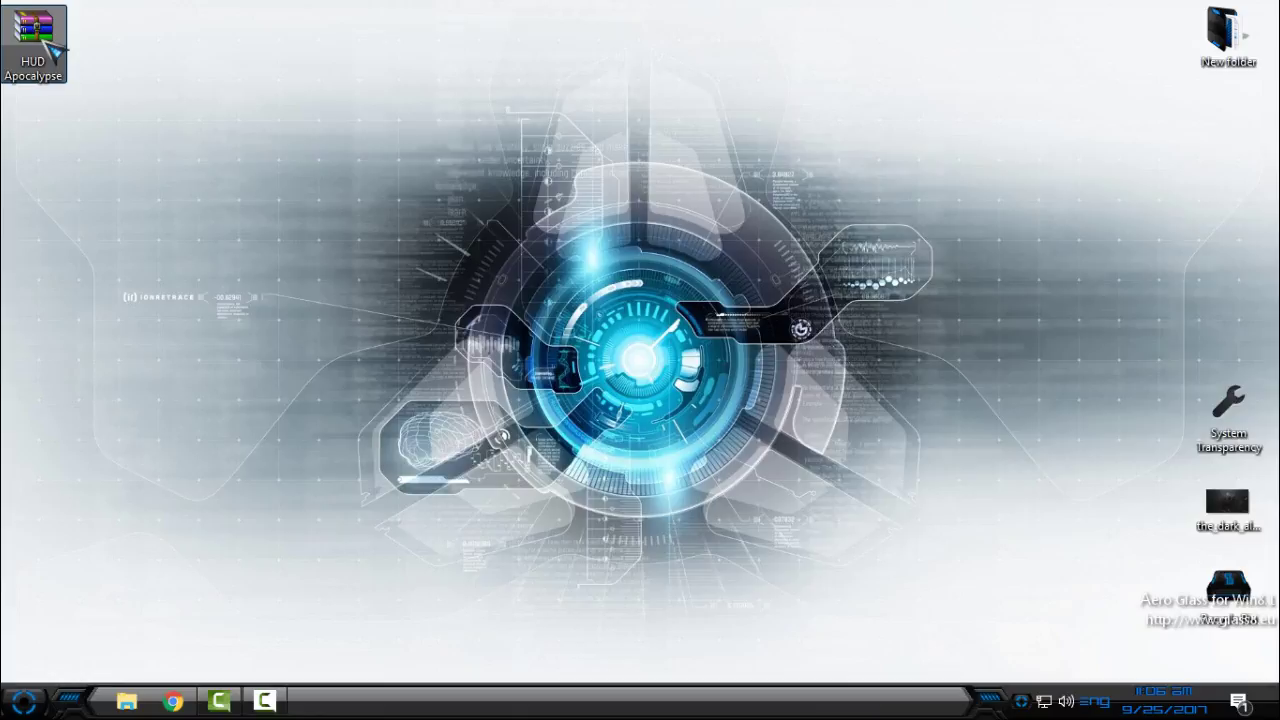
pyautogui.rightClick(42, 30)
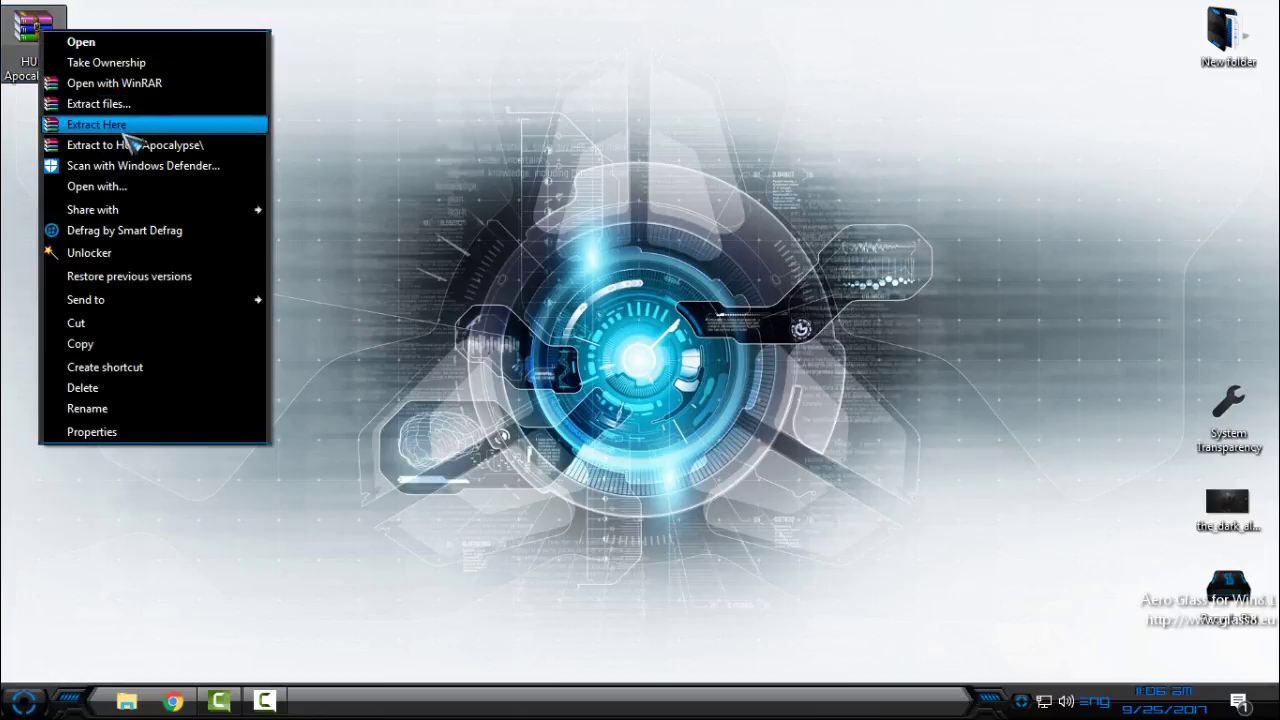
pyautogui.click(186, 149)
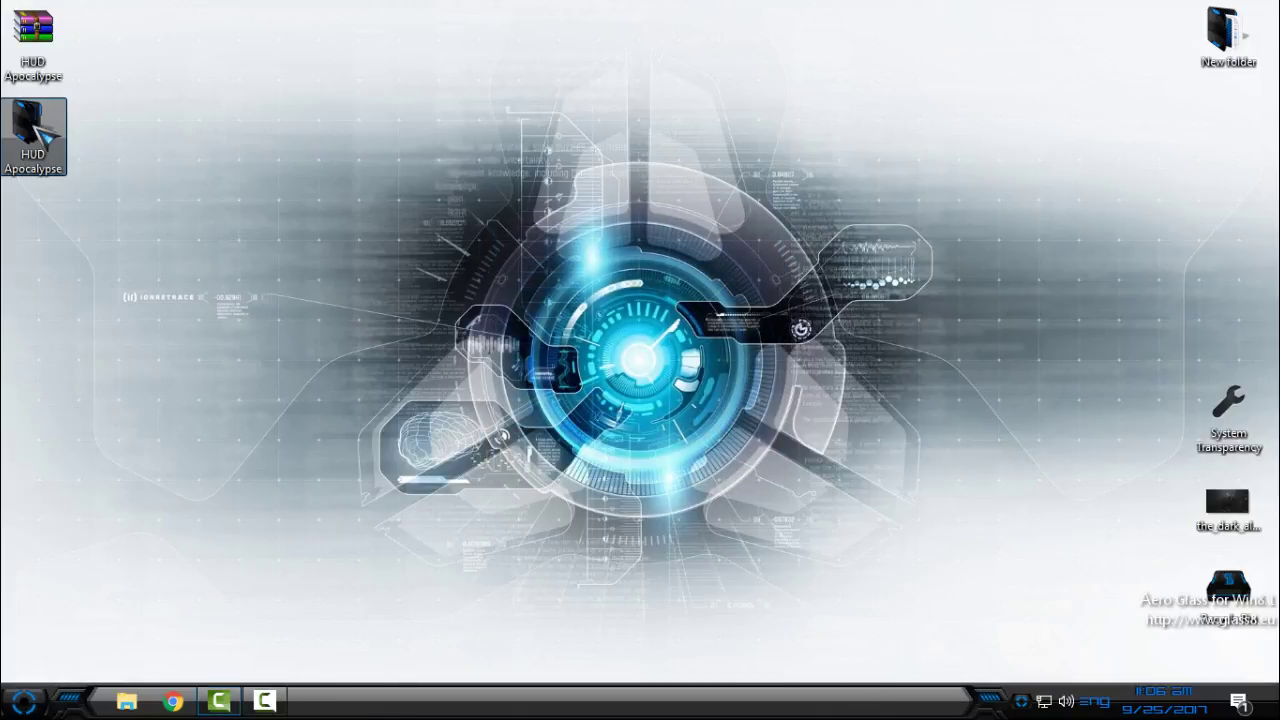
# Open the extracted HUD Apocalypse folder and its inner folder in a maximized window.
pyautogui.click(42, 137)
pyautogui.doubleClick(42, 137)
pyautogui.doubleClick(486, 138)
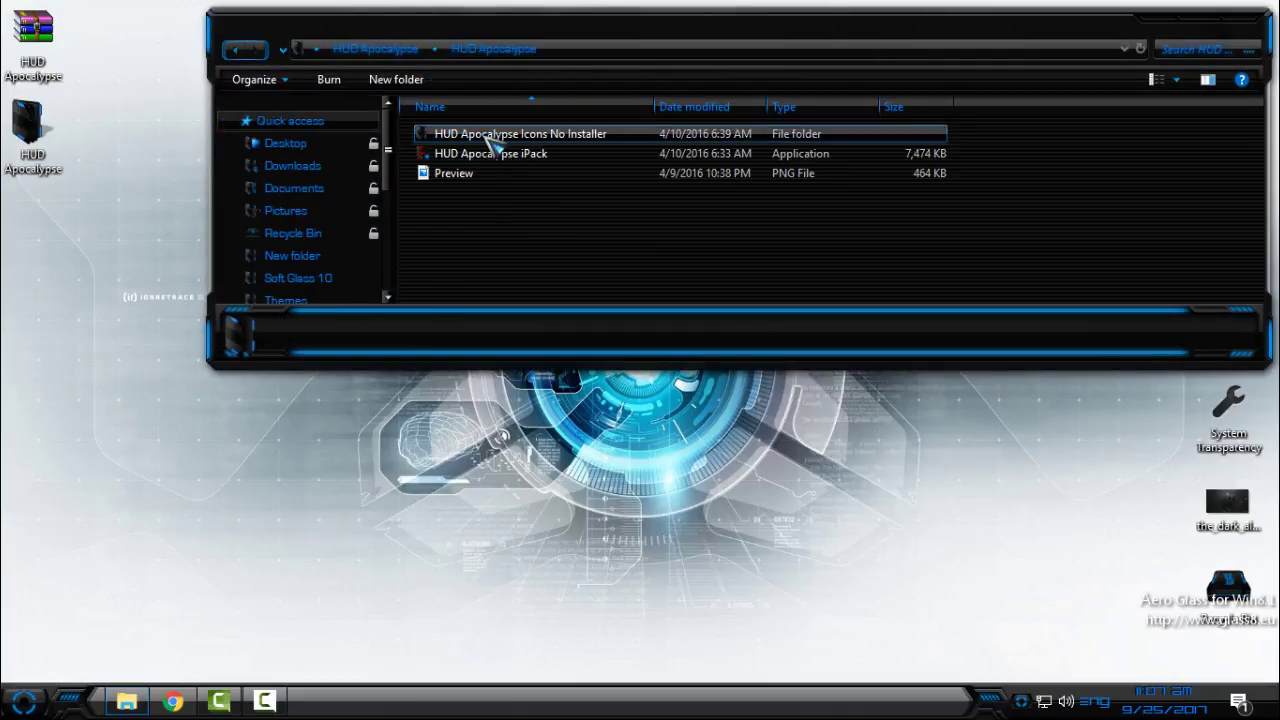
pyautogui.click(1222, 18)
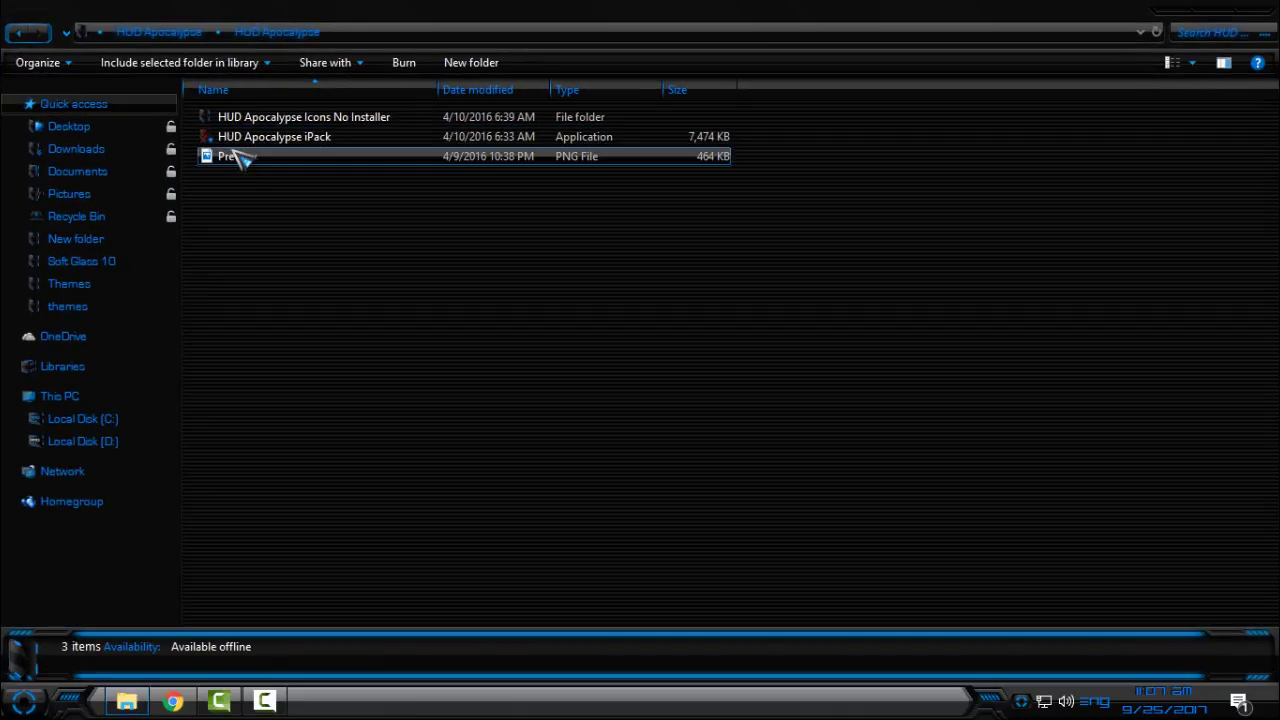
# Inspect the Preview image and the Icons No Installer folder, then select HUD Apocalypse iPack.
pyautogui.click(263, 158)
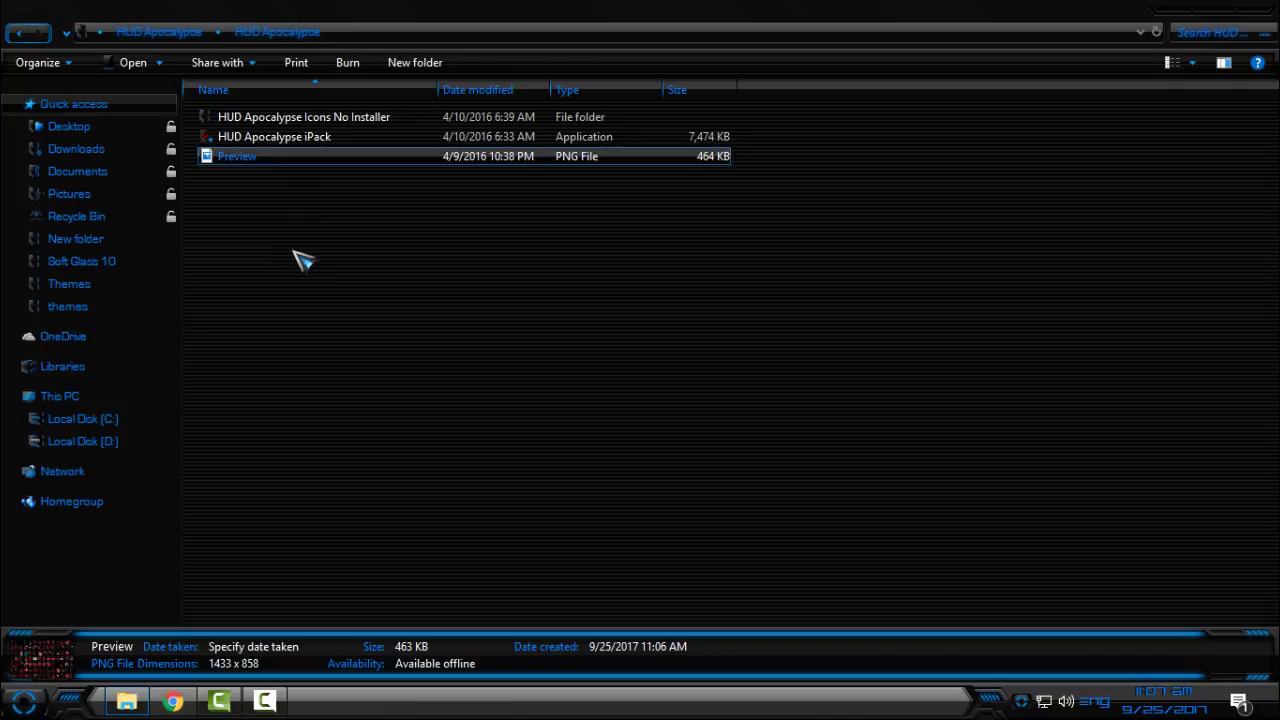
pyautogui.click(263, 140)
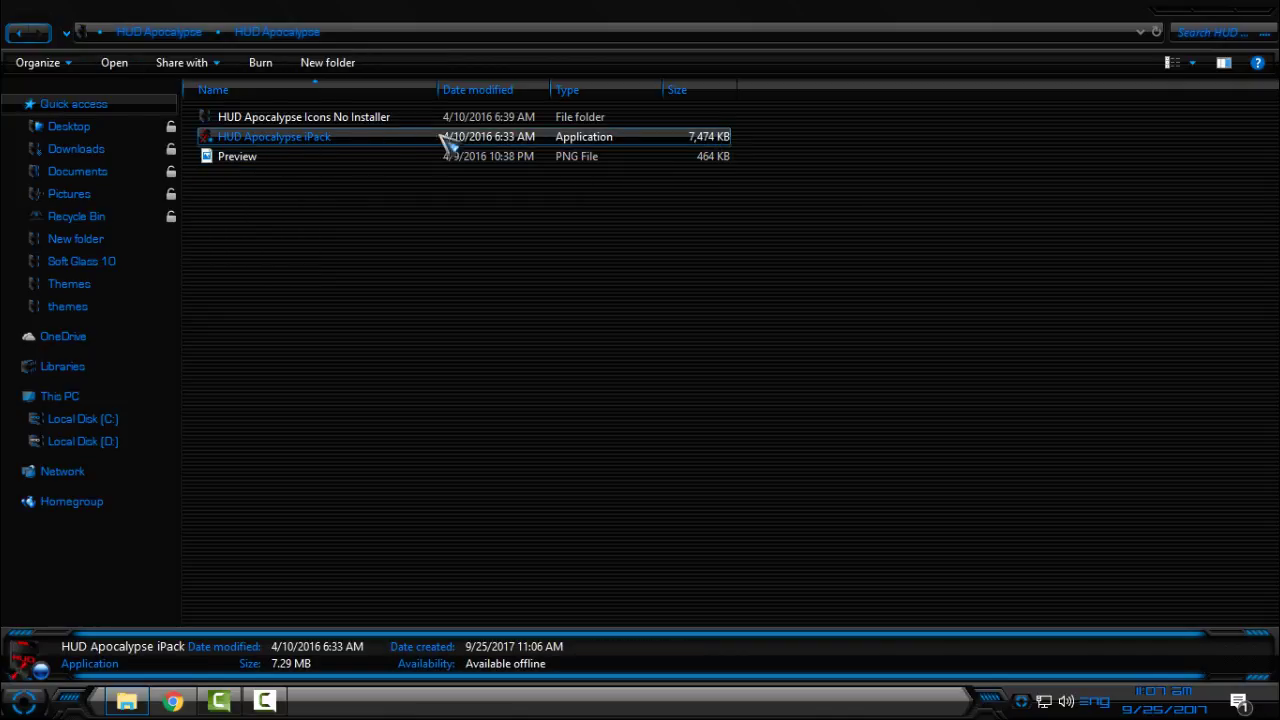
pyautogui.doubleClick(350, 122)
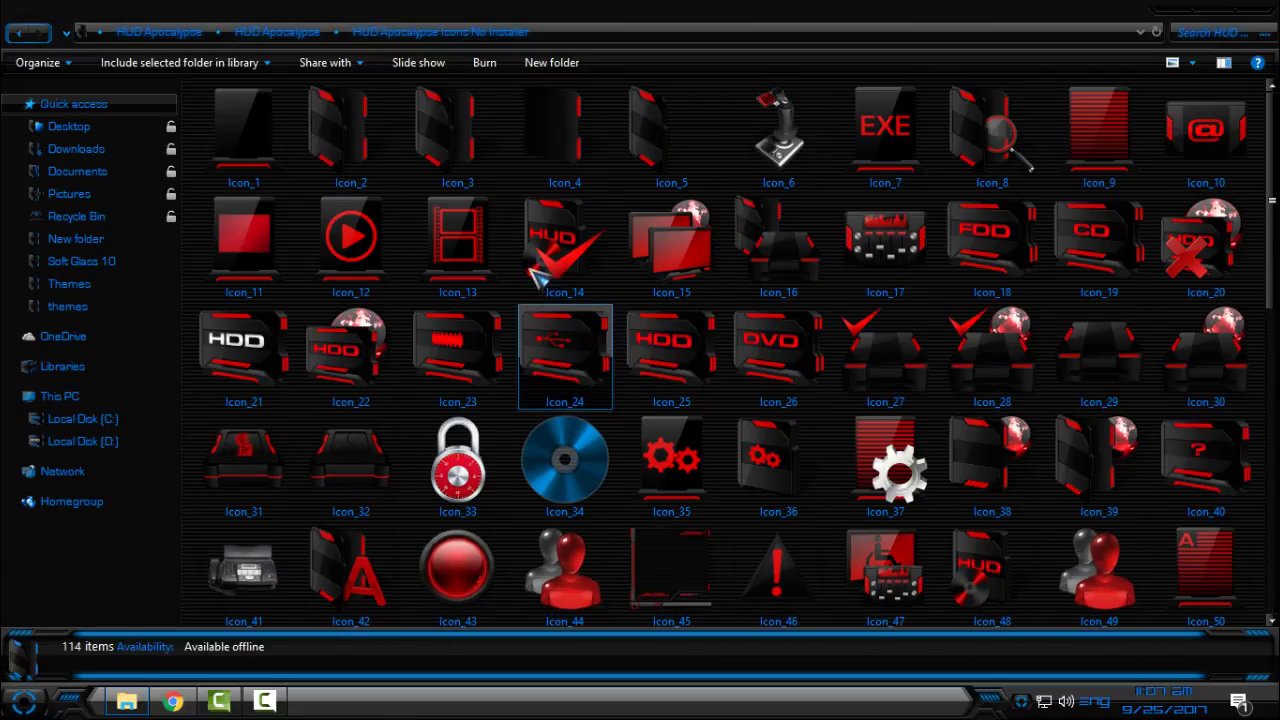
pyautogui.click(20, 32)
pyautogui.click(355, 138)
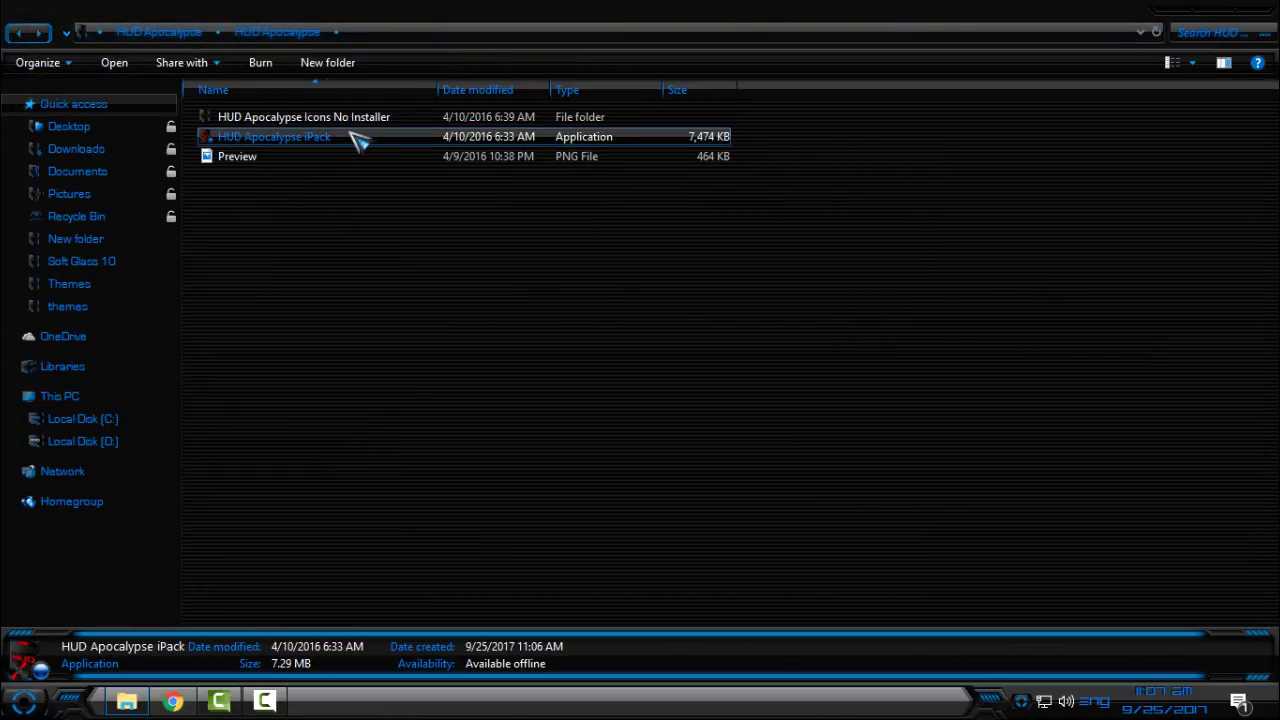
# Run HUD Apocalypse iPack as admin, accept the agreement, patch all files and create a restore point.
pyautogui.click(357, 137)
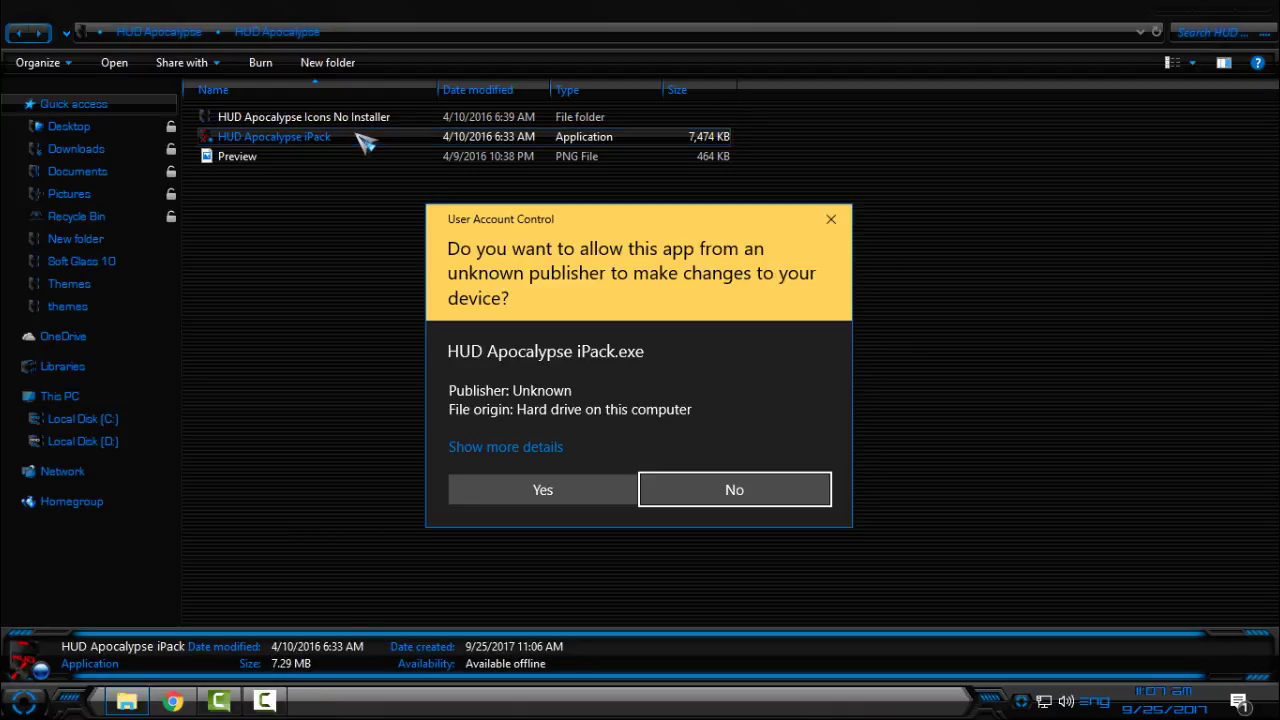
pyautogui.click(562, 484)
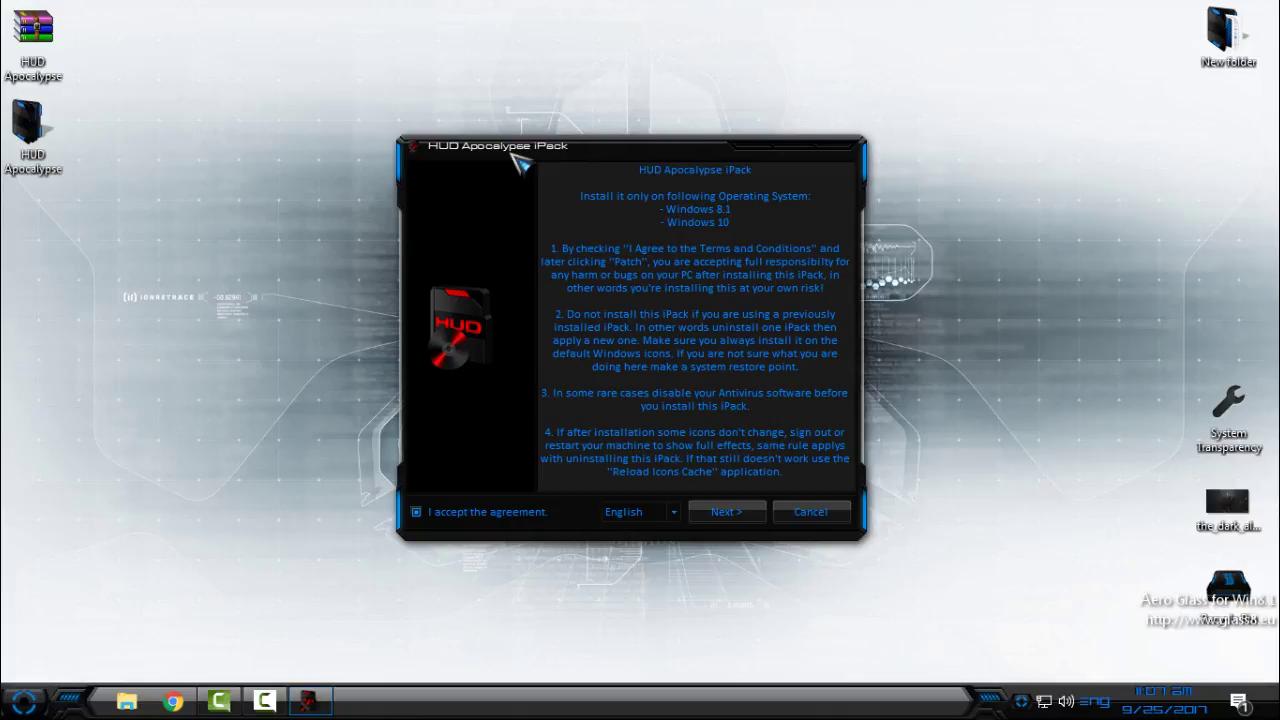
pyautogui.press('Return')
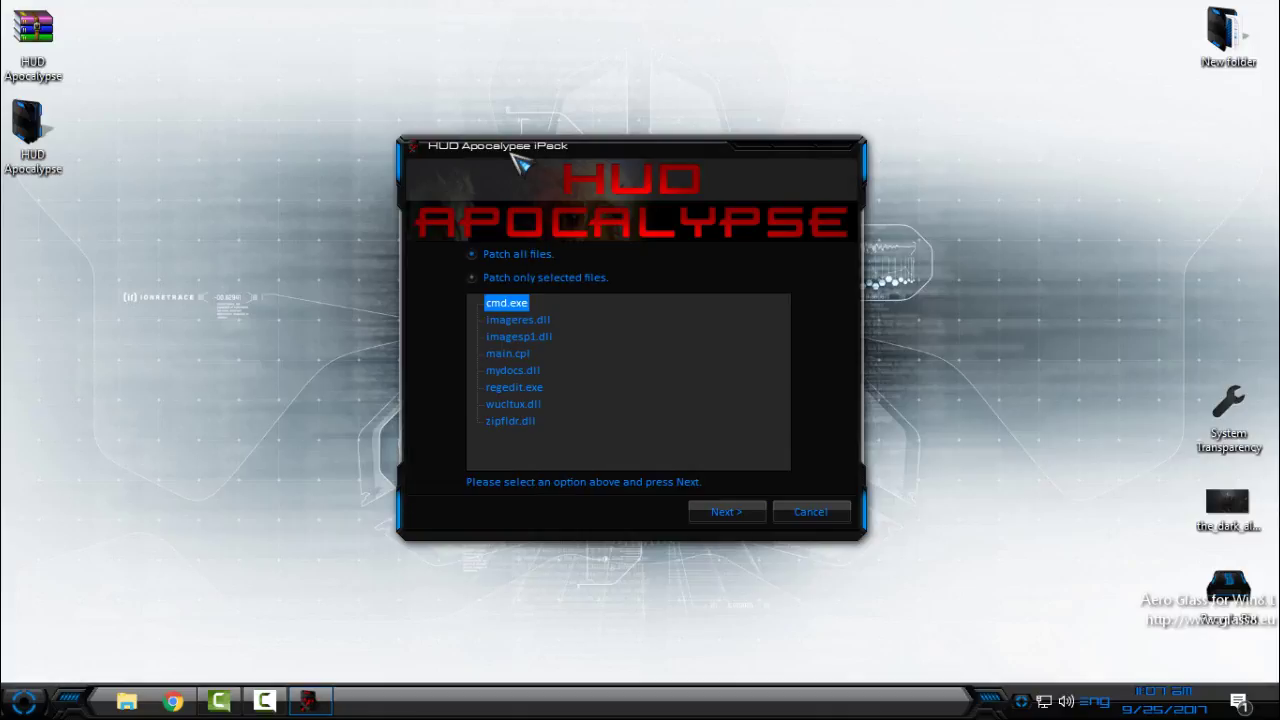
pyautogui.press('Return')
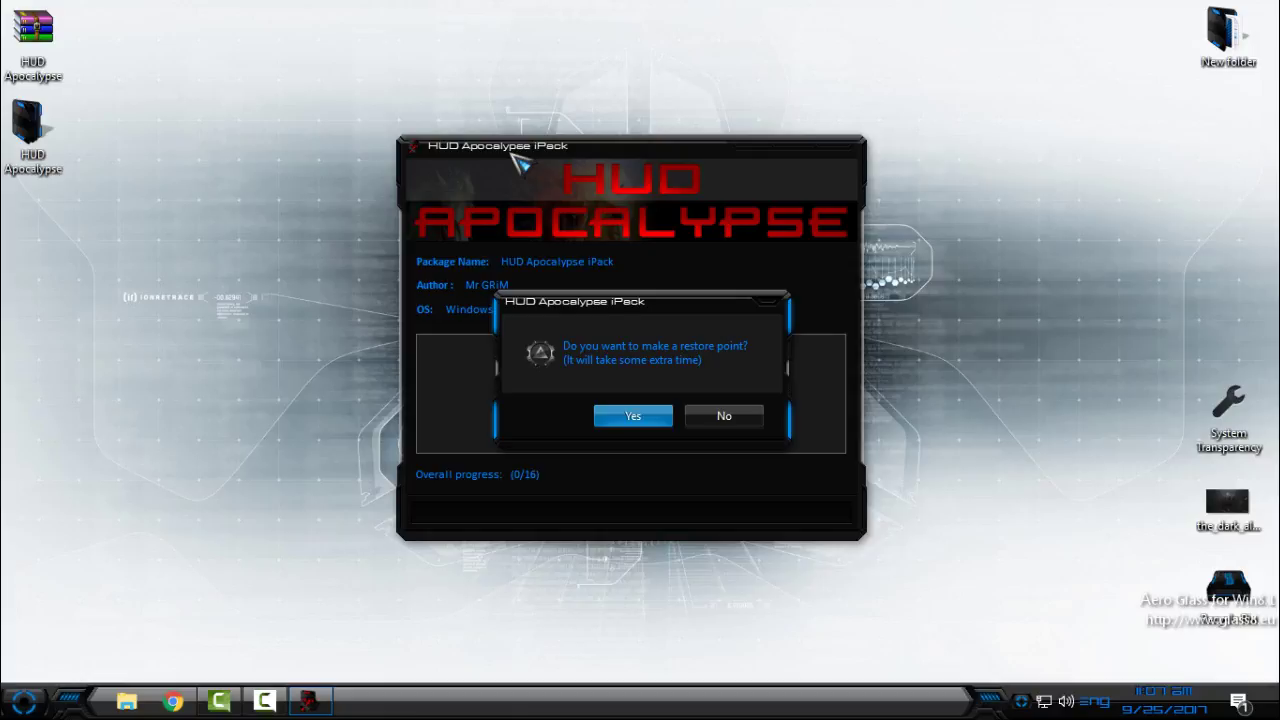
pyautogui.press('Return')
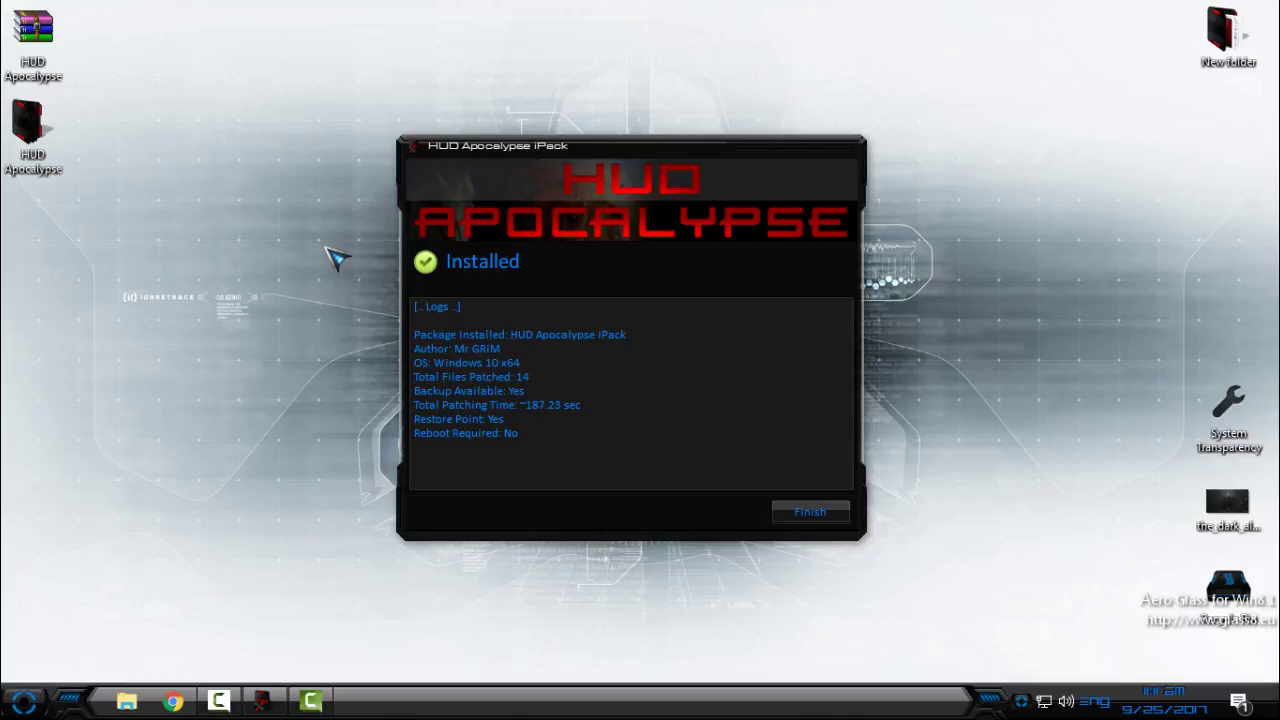
# Reposition the installer window, close it with Finish, and bring up the desktop context menu.
pyautogui.moveTo(590, 147); pyautogui.dragTo(598, 111)
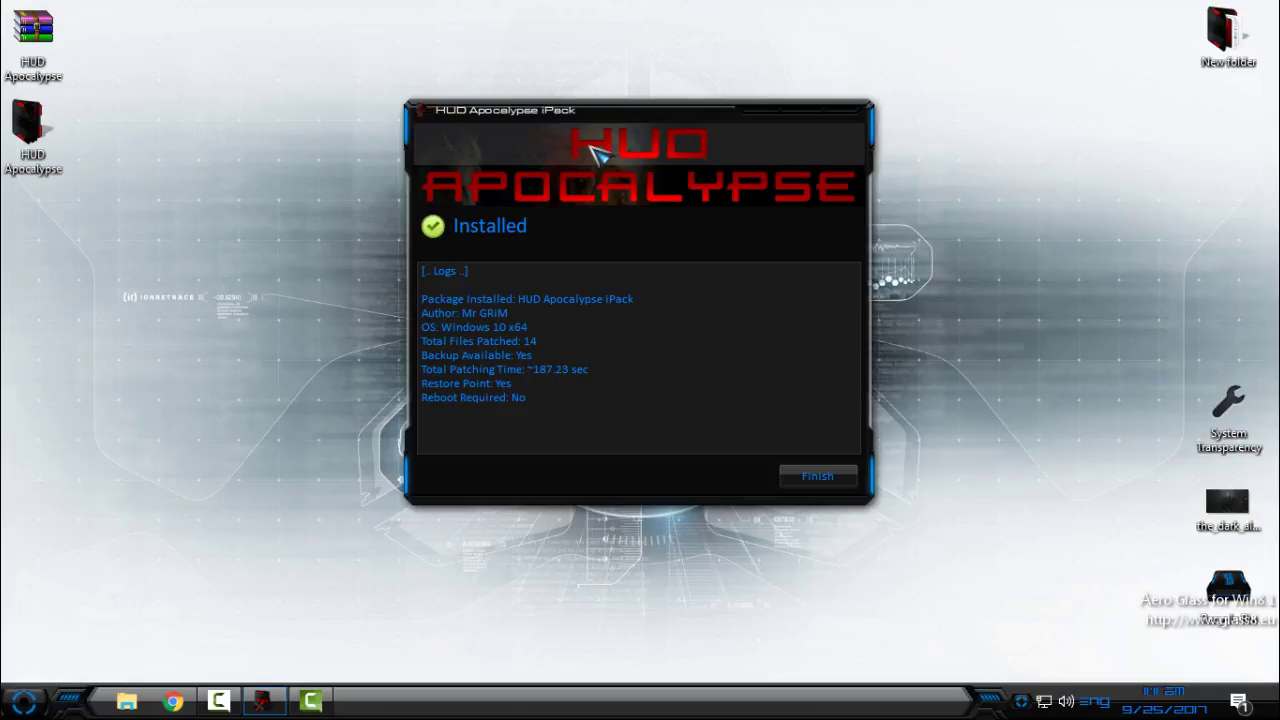
pyautogui.moveTo(514, 383); pyautogui.dragTo(498, 383)
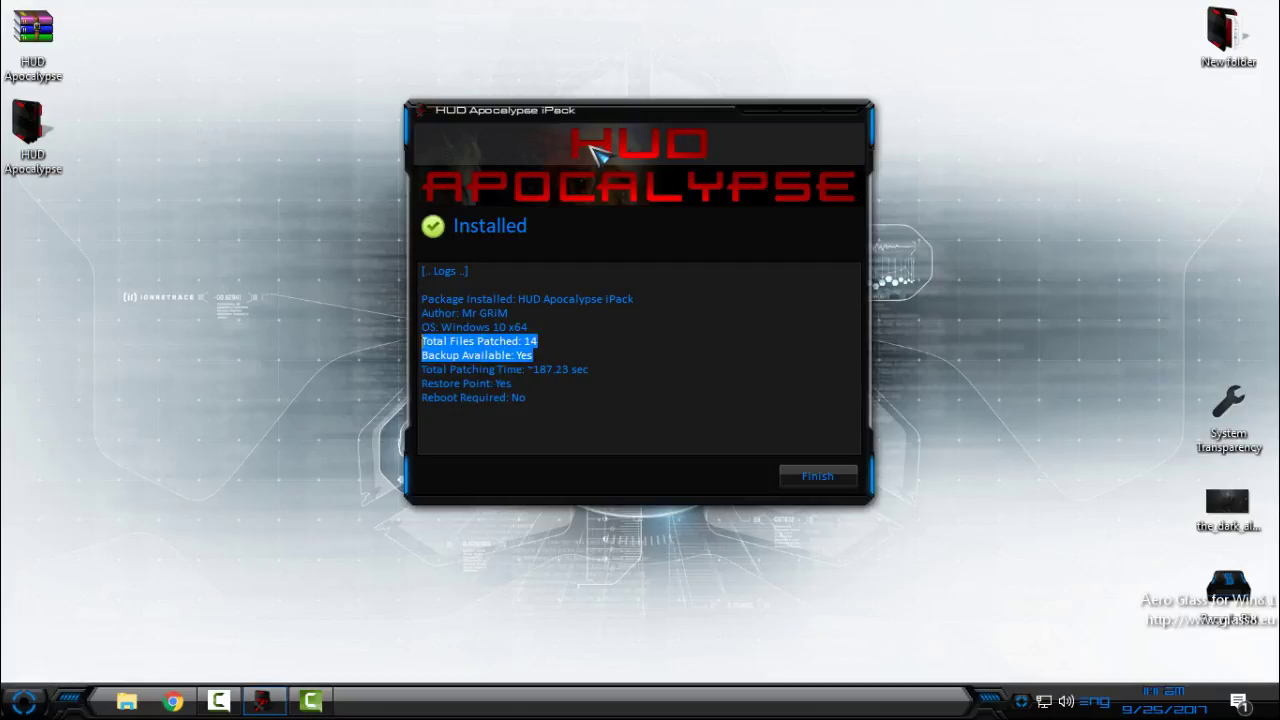
pyautogui.click(817, 477)
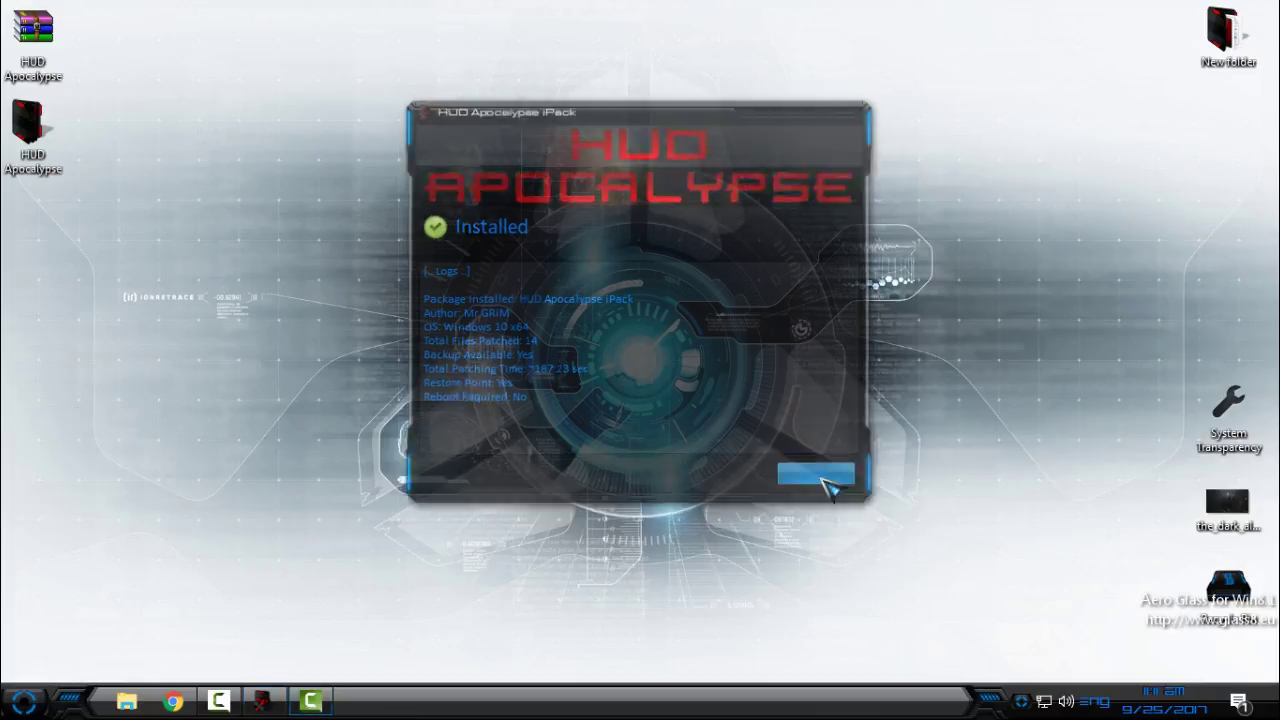
pyautogui.rightClick(456, 251)
# Refresh the desktop, open This PC in File Explorer, and restore the window from full screen.
pyautogui.click(497, 323)
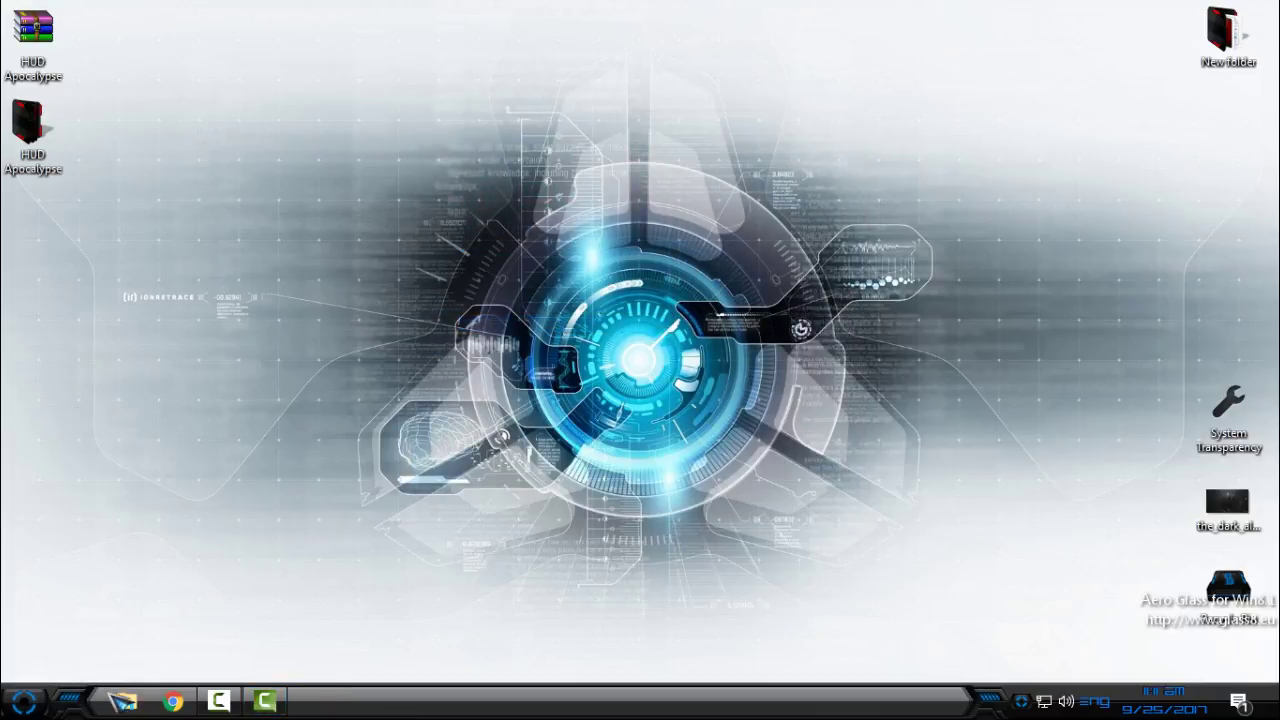
pyautogui.click(126, 701)
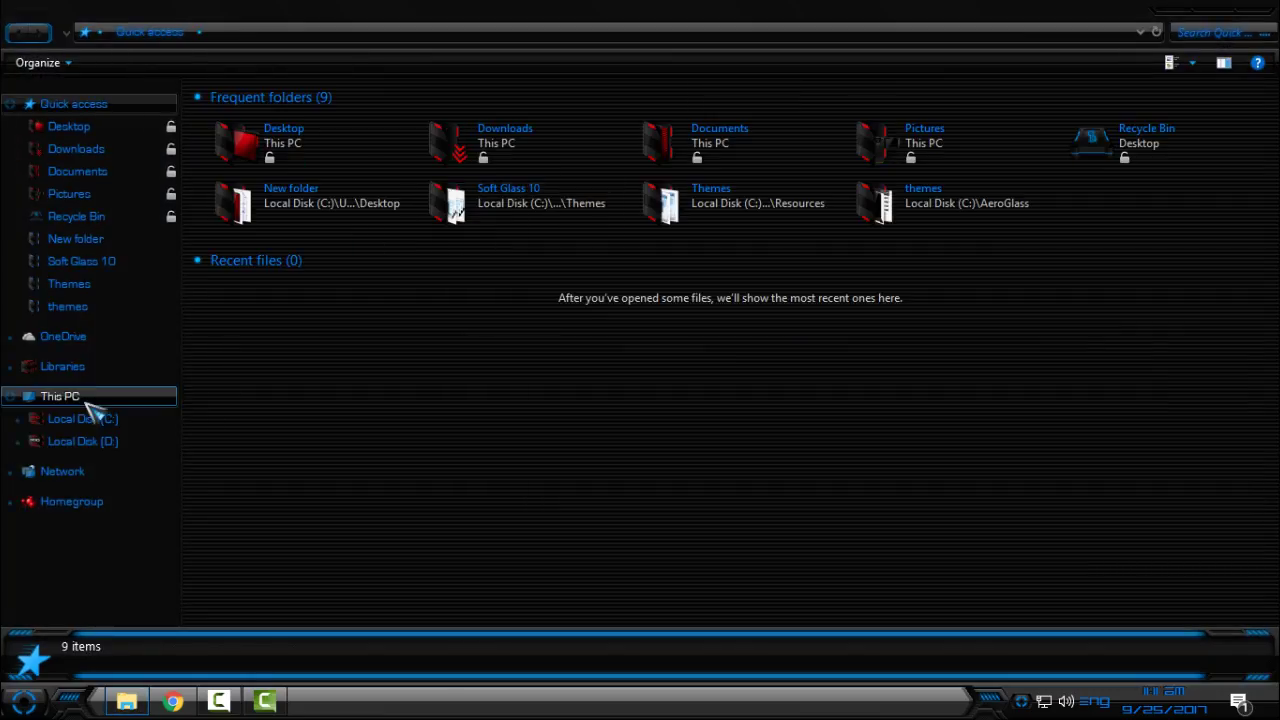
pyautogui.click(107, 399)
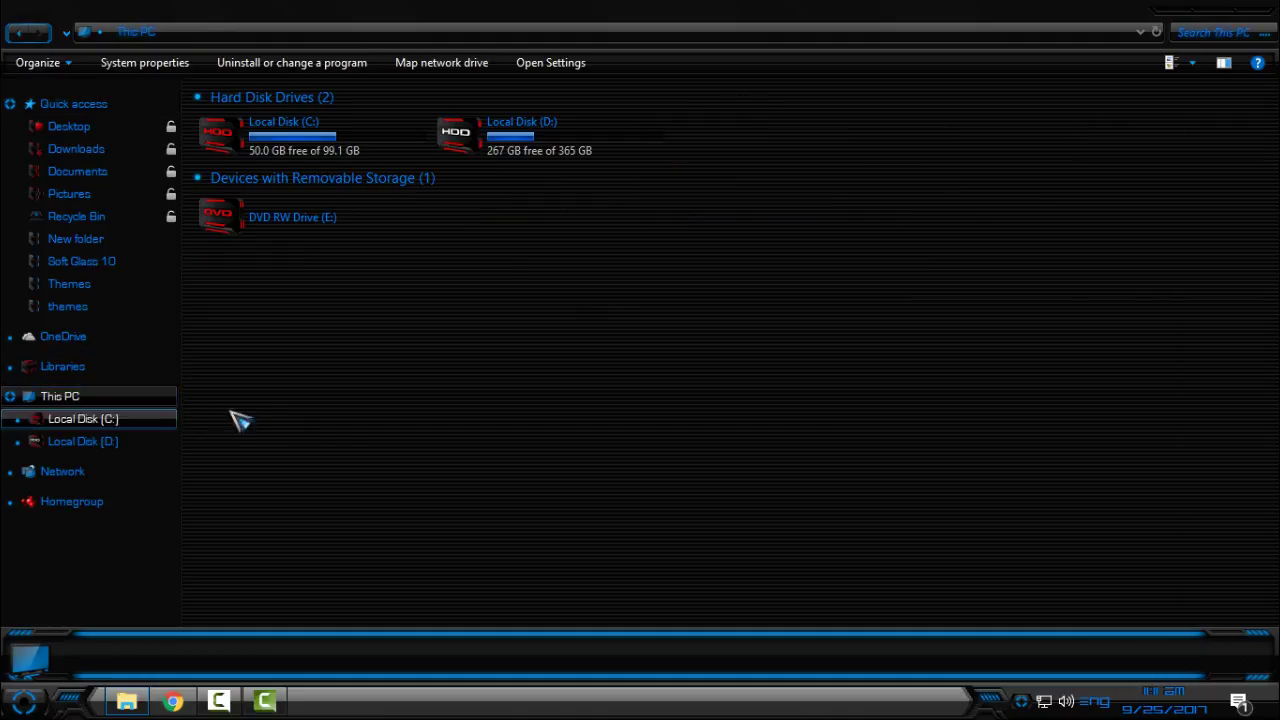
pyautogui.moveTo(566, 8); pyautogui.dragTo(611, 100)
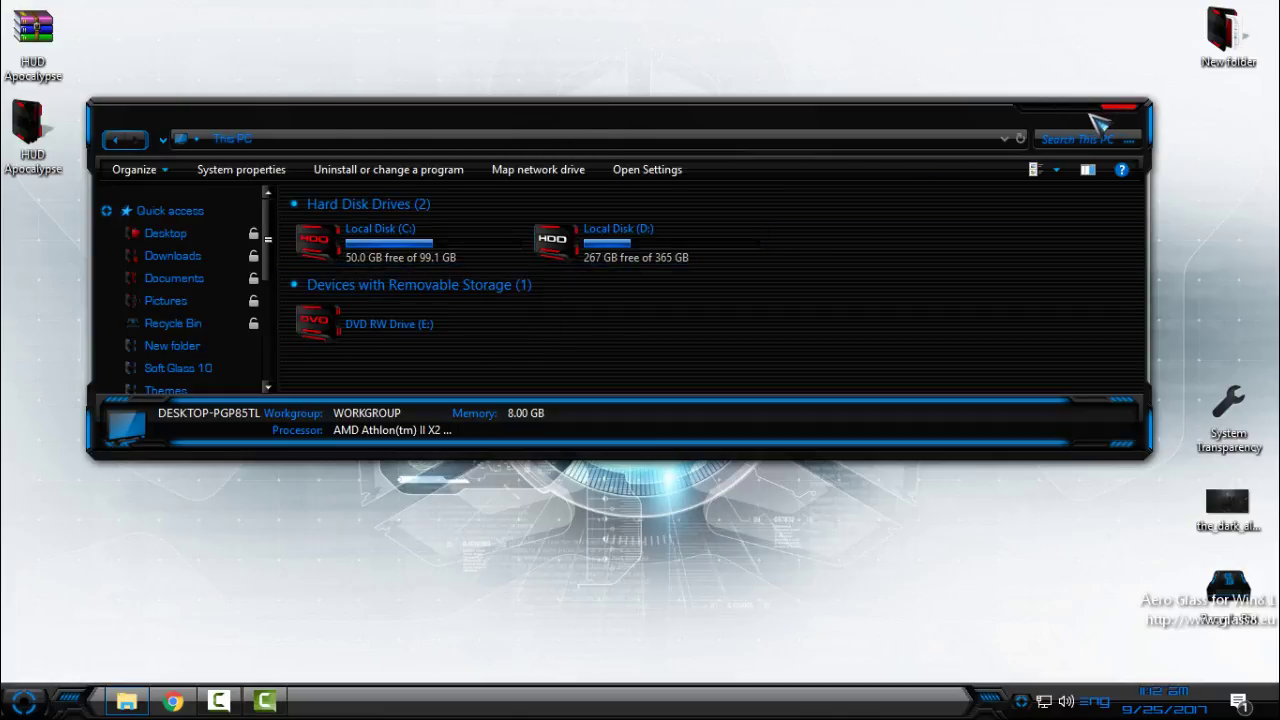
pyautogui.click(1092, 114)
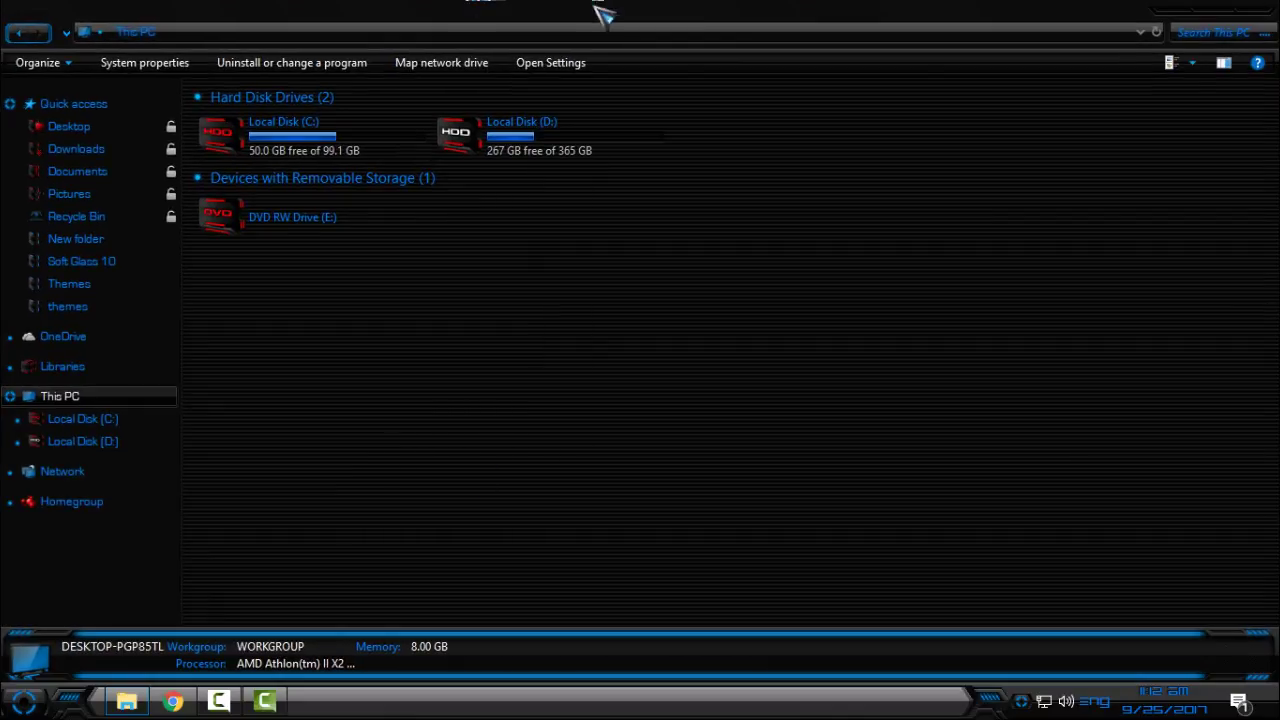
pyautogui.moveTo(604, 14); pyautogui.dragTo(644, 143)
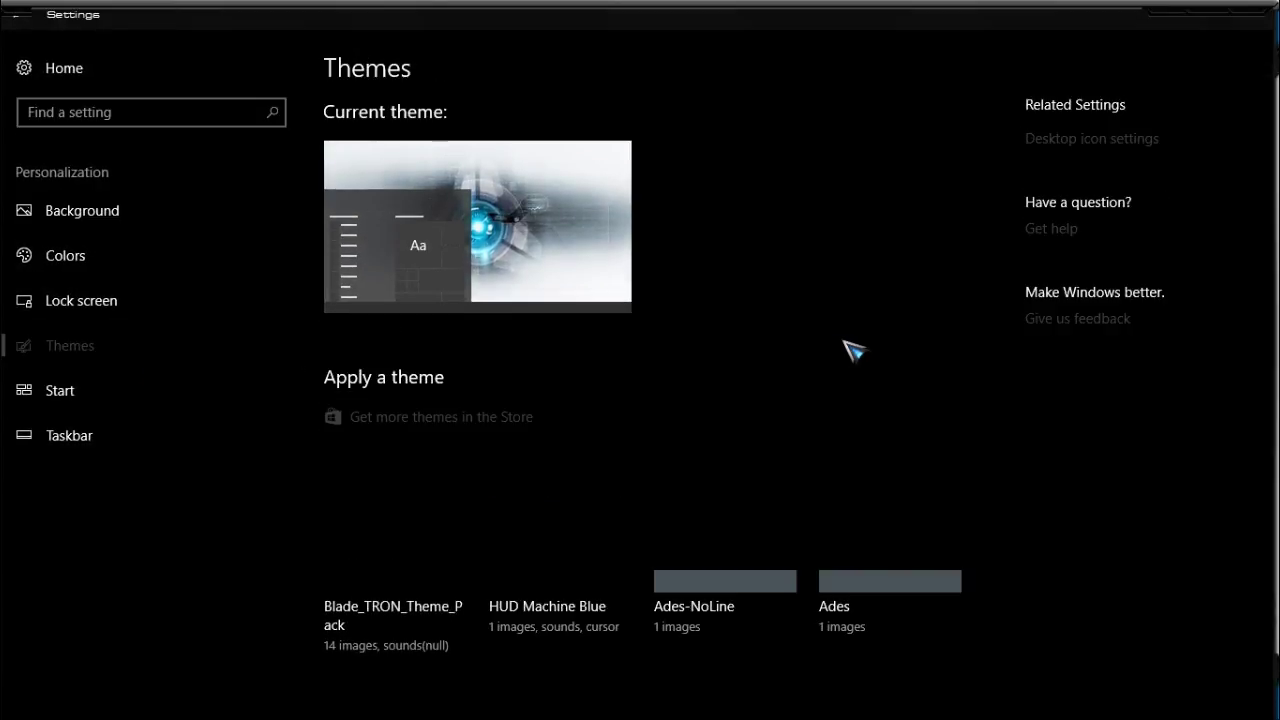
# Apply the default Windows theme from the Themes page's Apply a theme list.
pyautogui.scroll(-2, 853, 349)
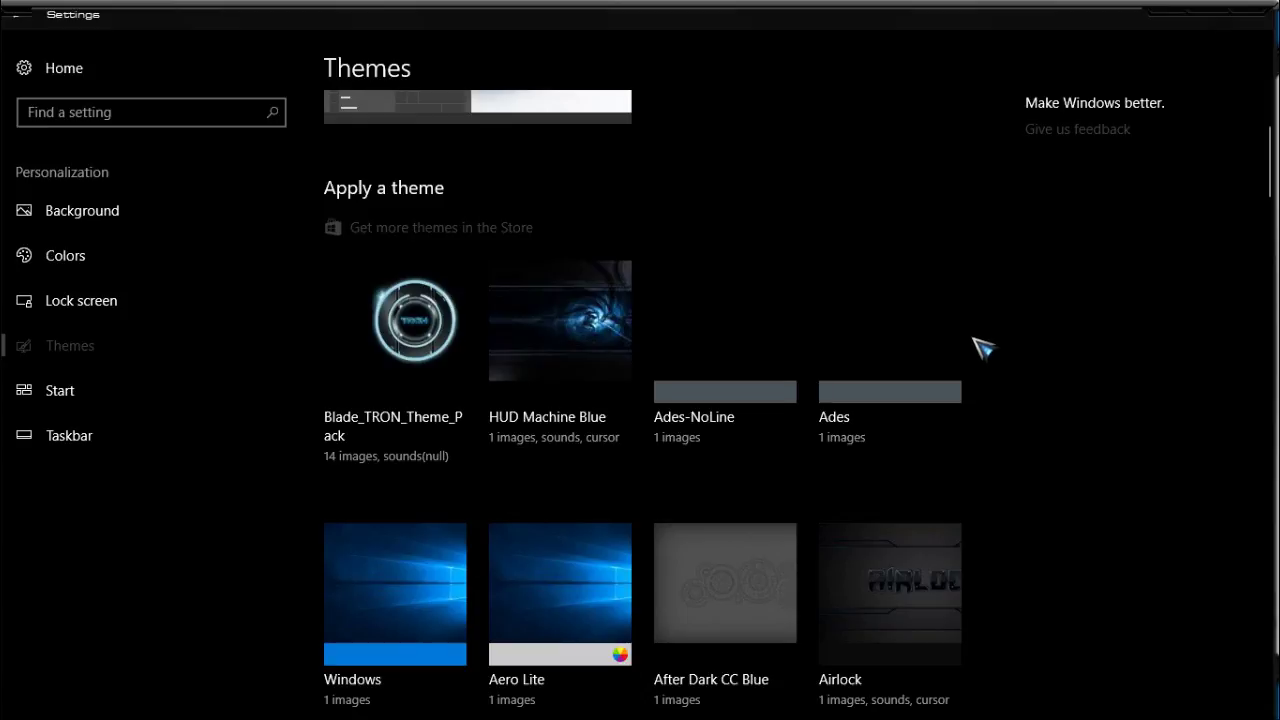
pyautogui.scroll(3, 1020, 200)
pyautogui.scroll(-6, 849, 306)
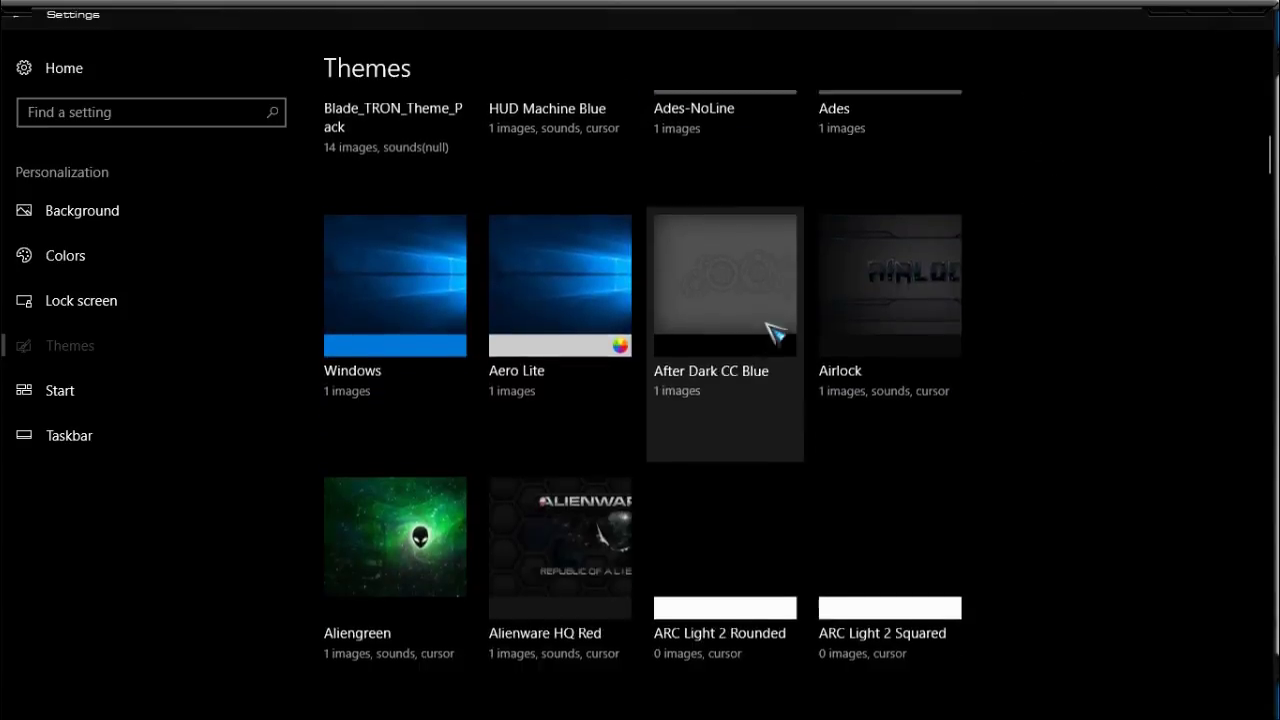
pyautogui.click(458, 266)
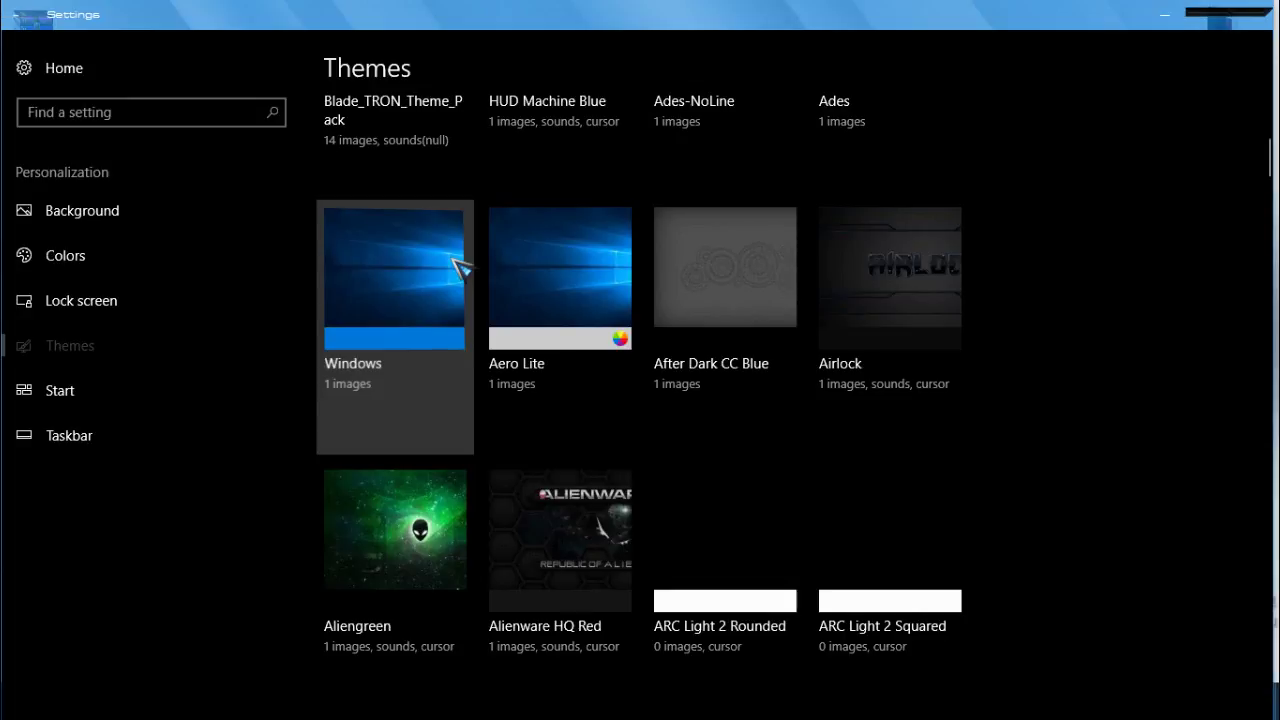
# Close Settings, then refresh This PC in File Explorer to show HUD drive icons and close it.
pyautogui.click(1236, 20)
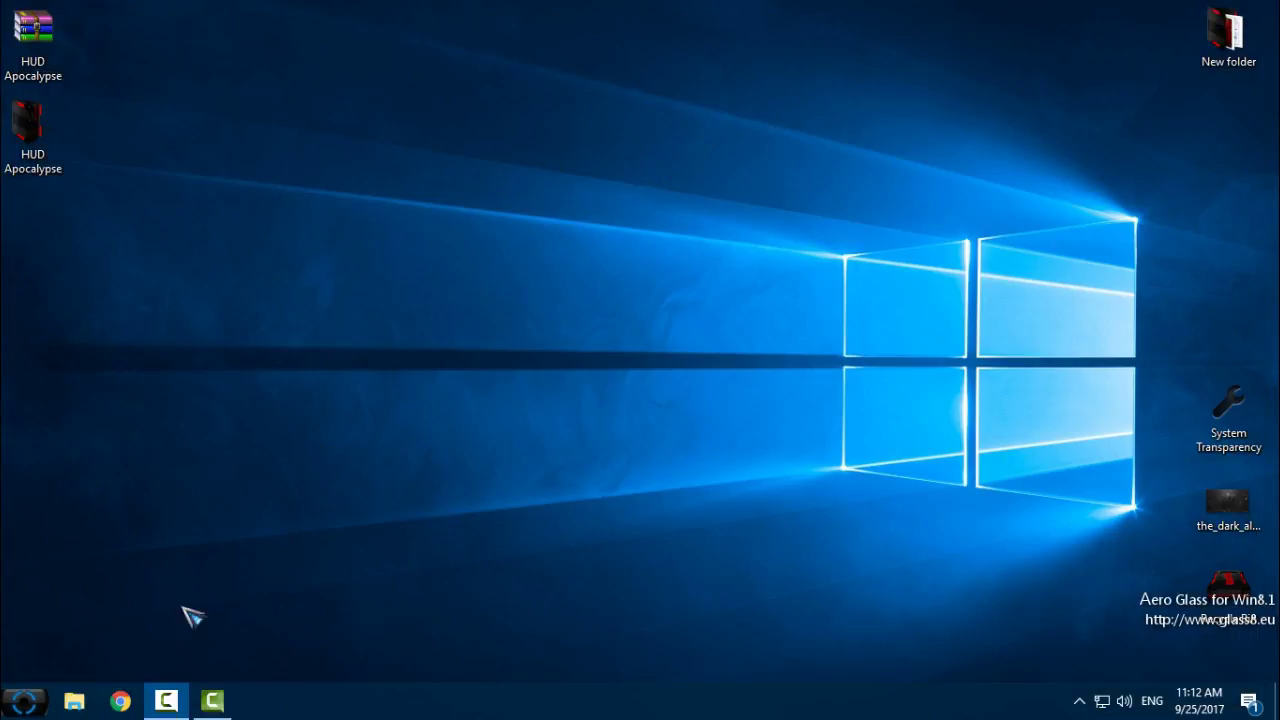
pyautogui.click(74, 701)
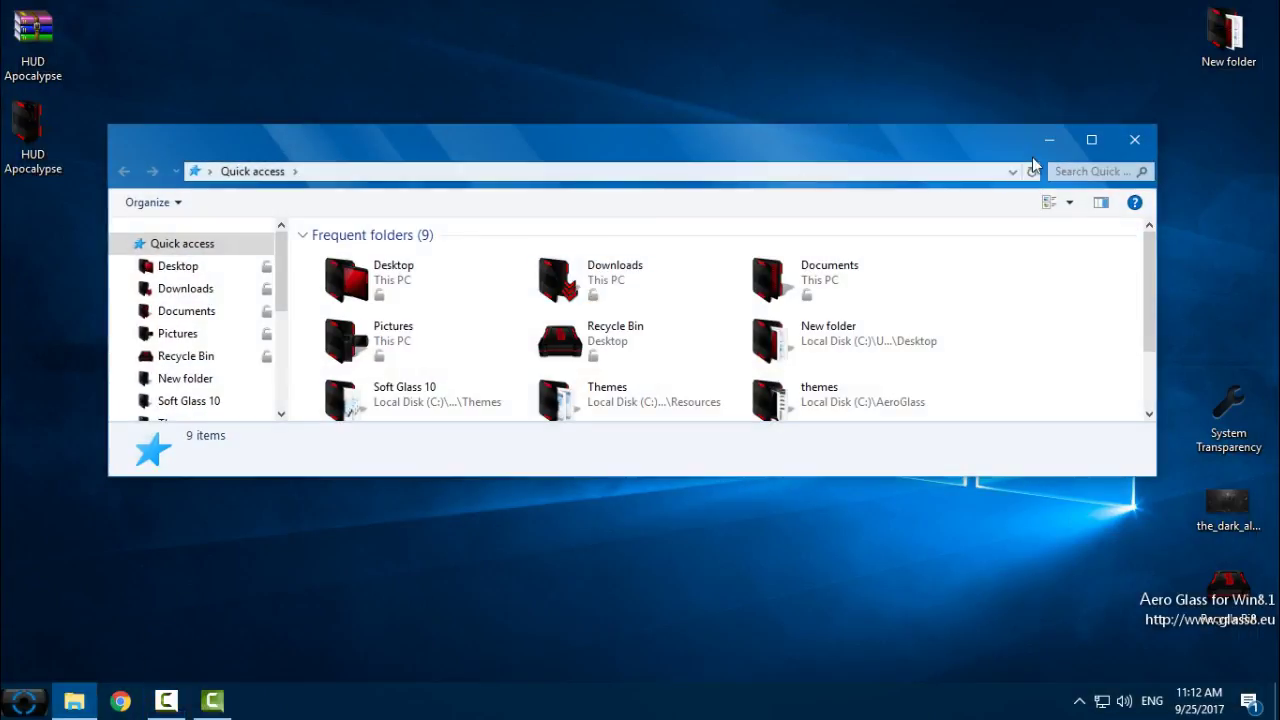
pyautogui.click(1091, 137)
pyautogui.click(36, 401)
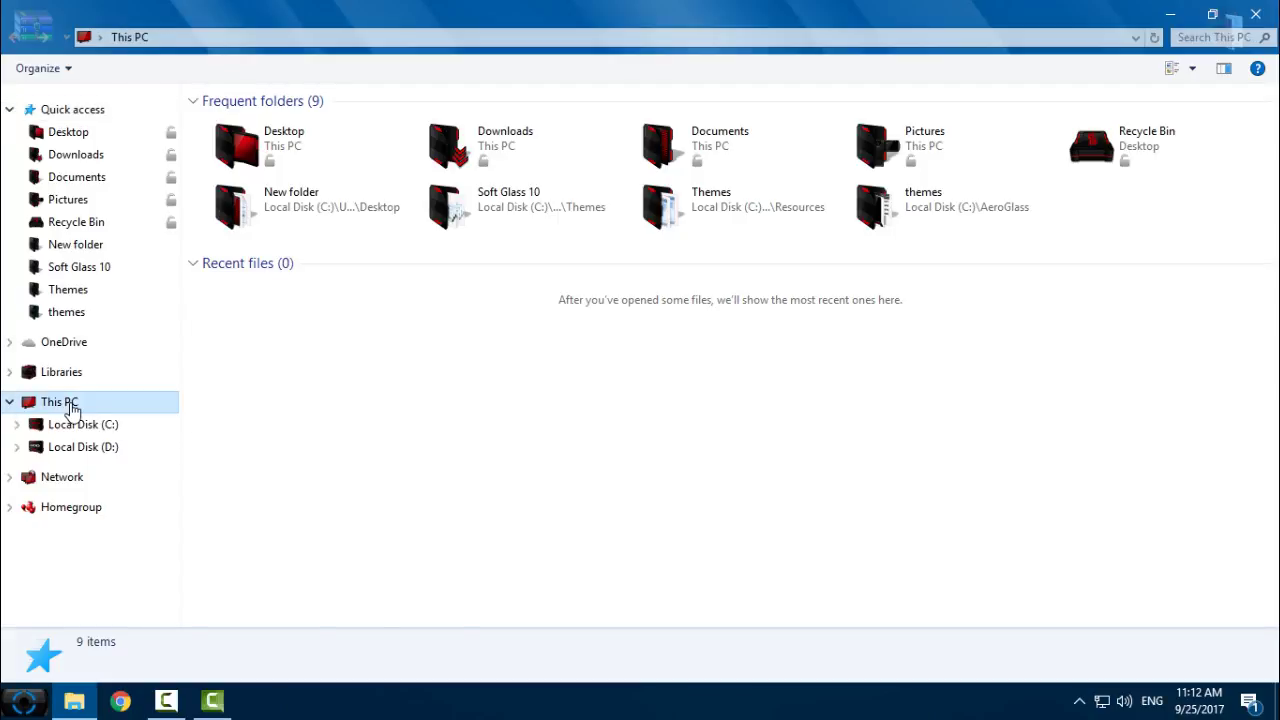
pyautogui.rightClick(482, 356)
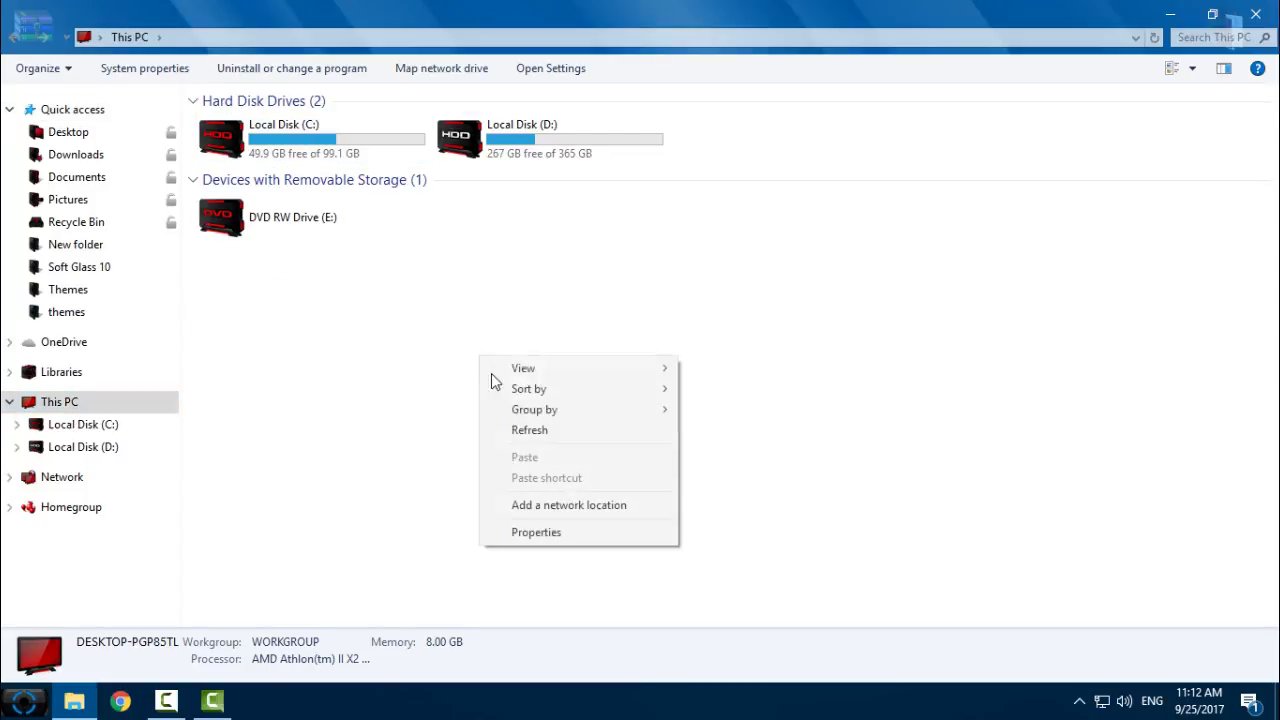
pyautogui.click(523, 431)
pyautogui.doubleClick(577, 15)
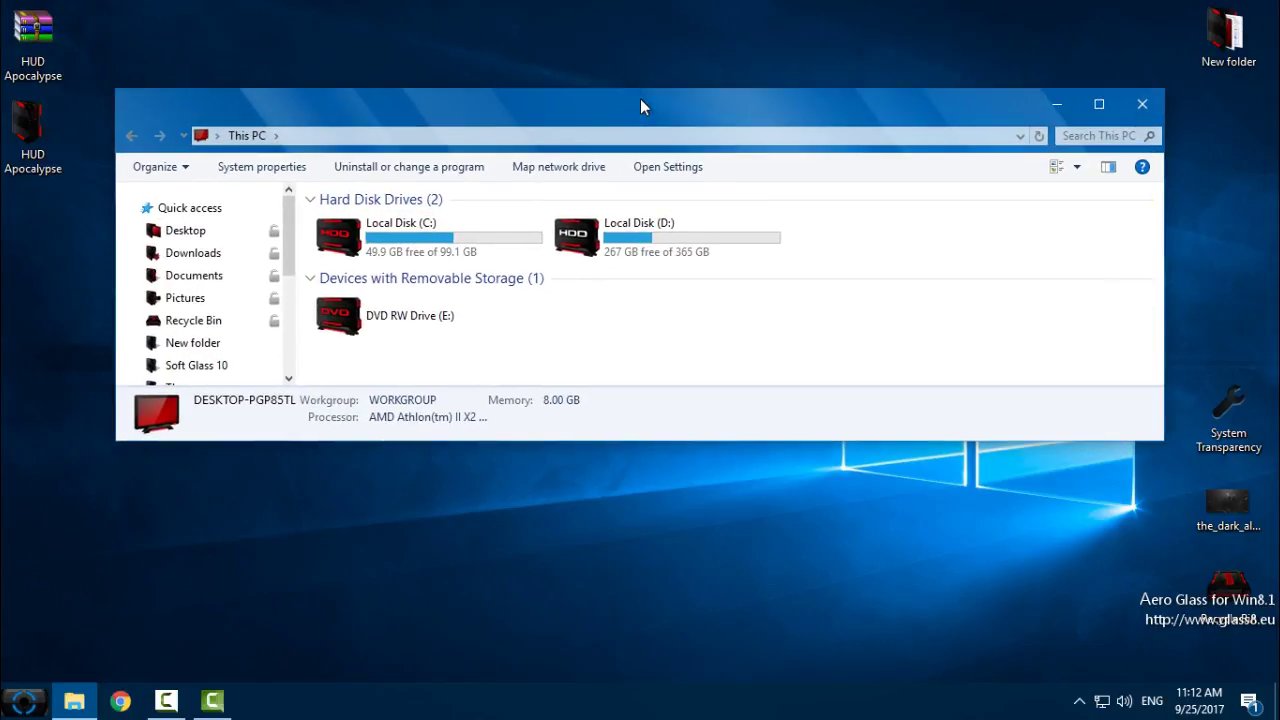
pyautogui.click(1142, 106)
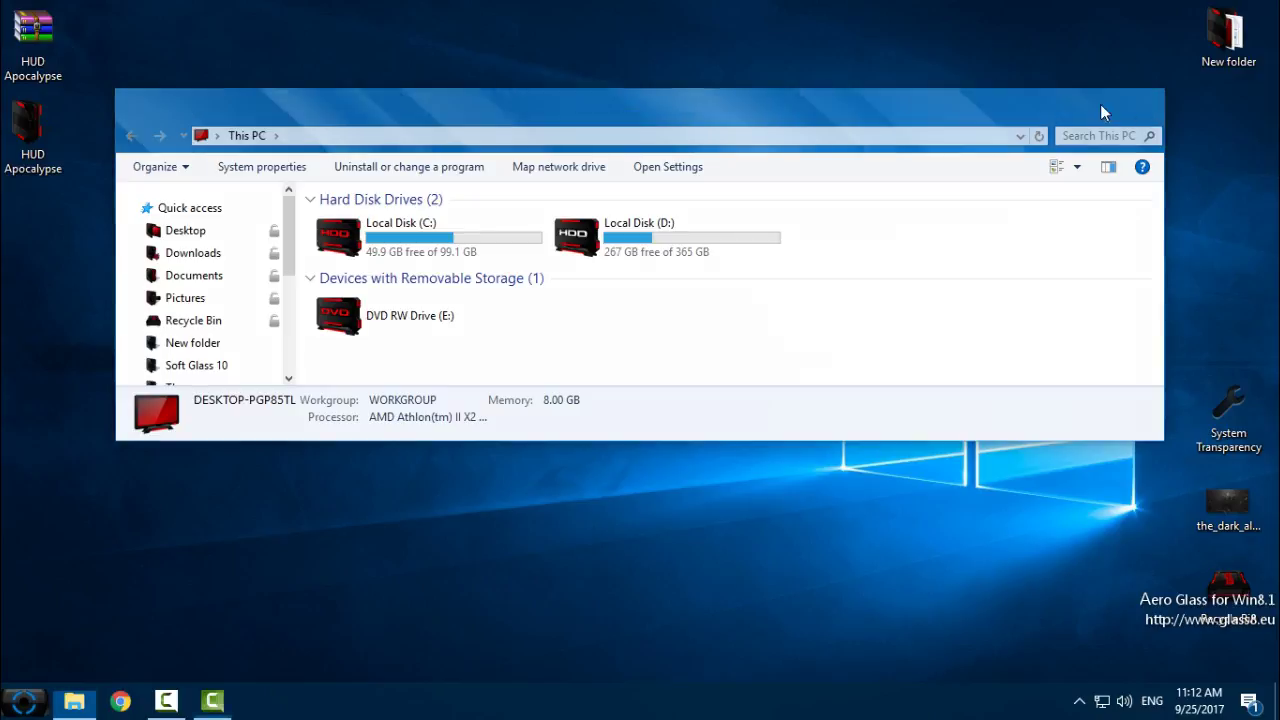
# Refresh the desktop icons and check the HUD Apocalypse icon by selecting and deselecting it.
pyautogui.rightClick(183, 174)
pyautogui.click(223, 241)
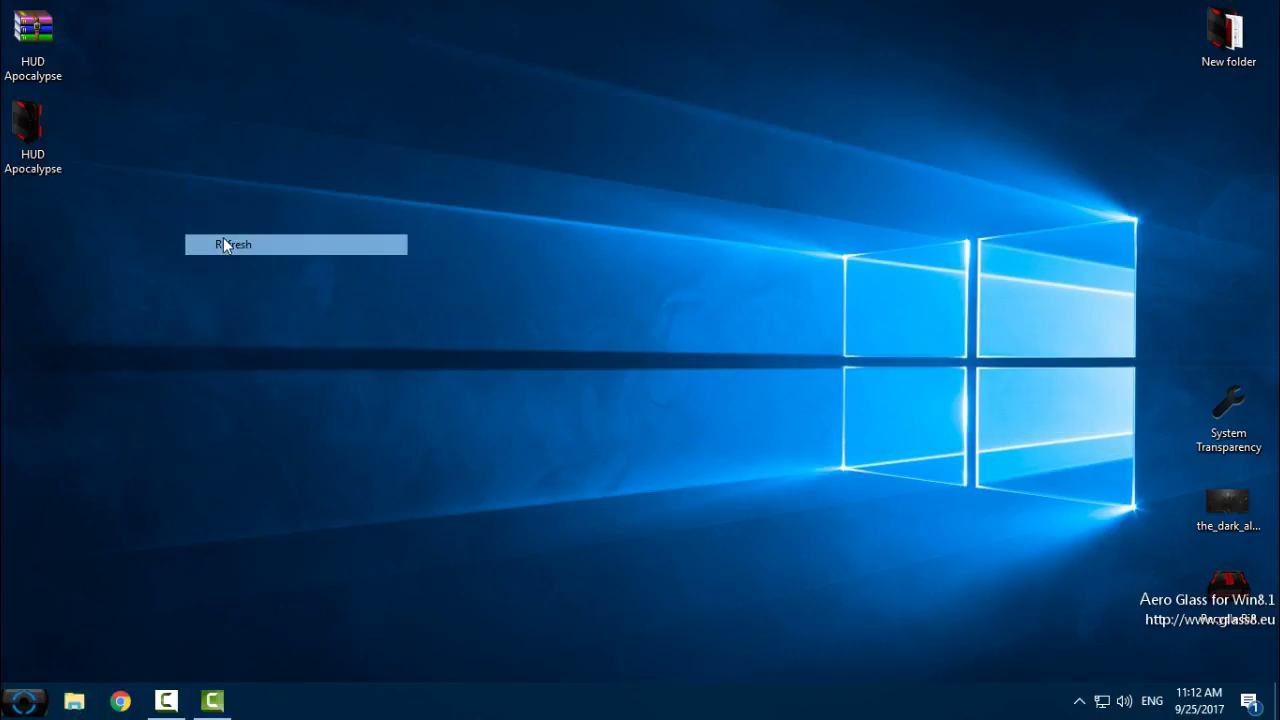
pyautogui.click(58, 145)
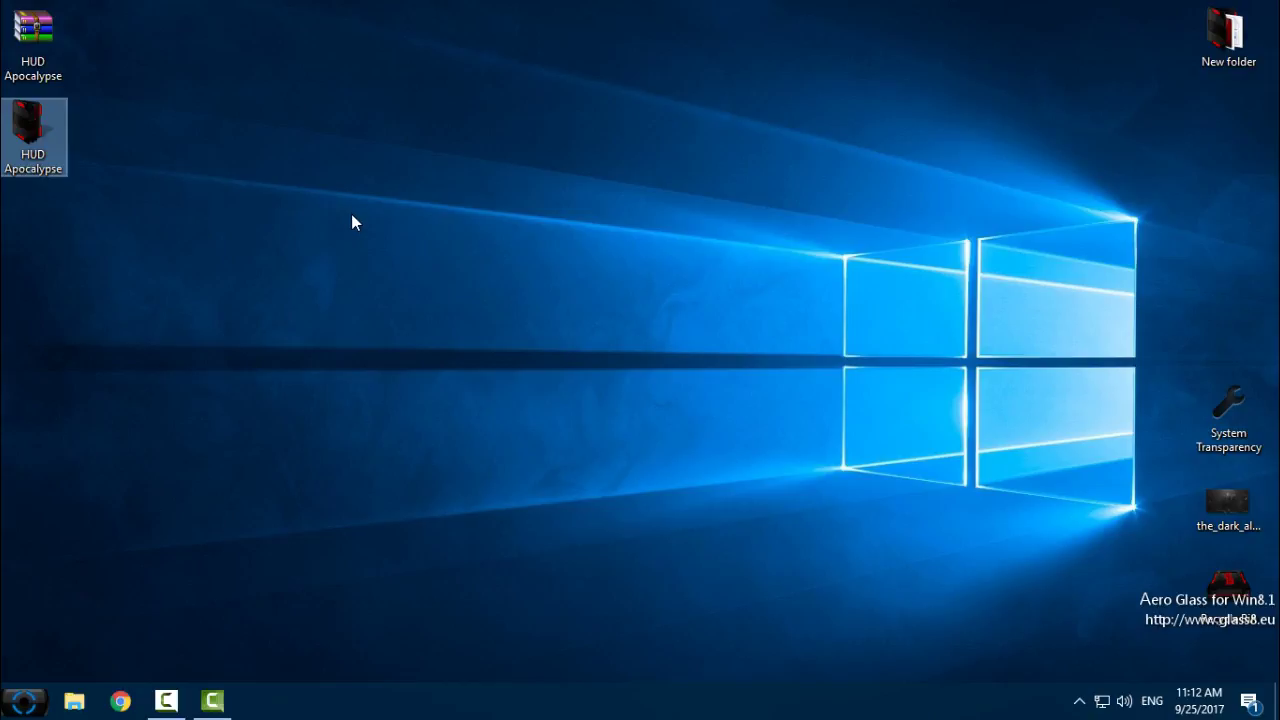
pyautogui.click(232, 223)
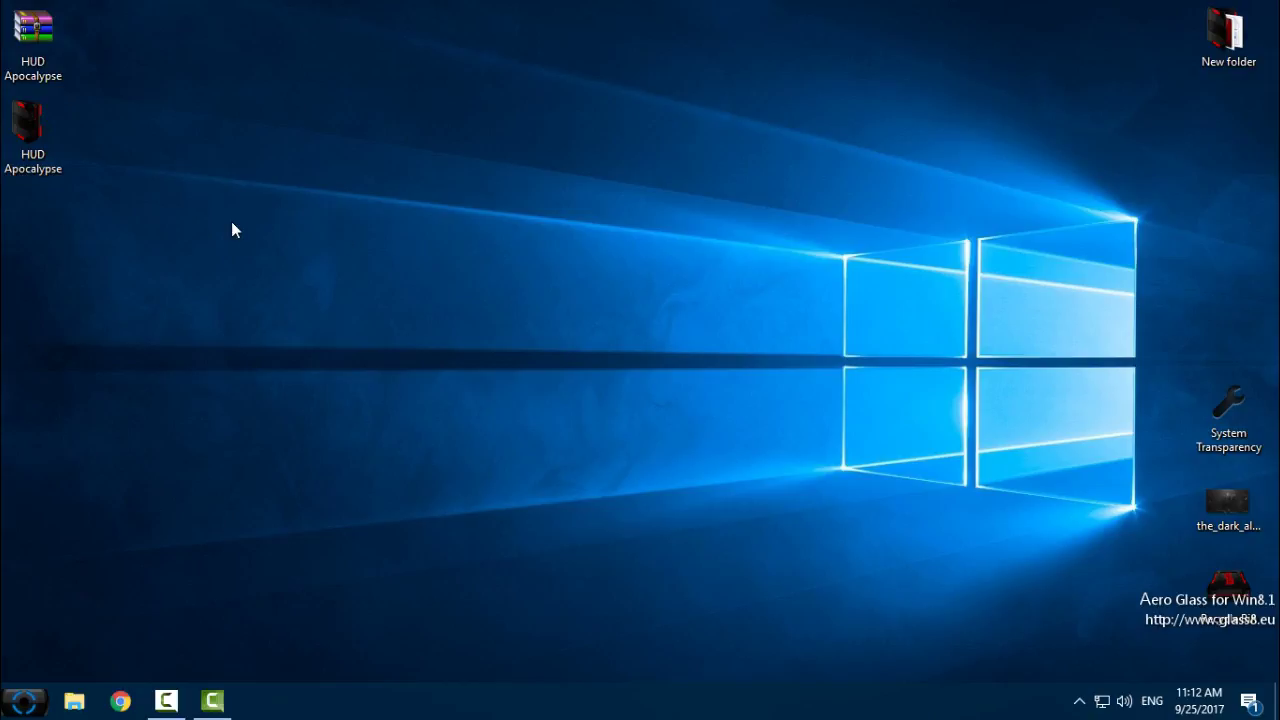